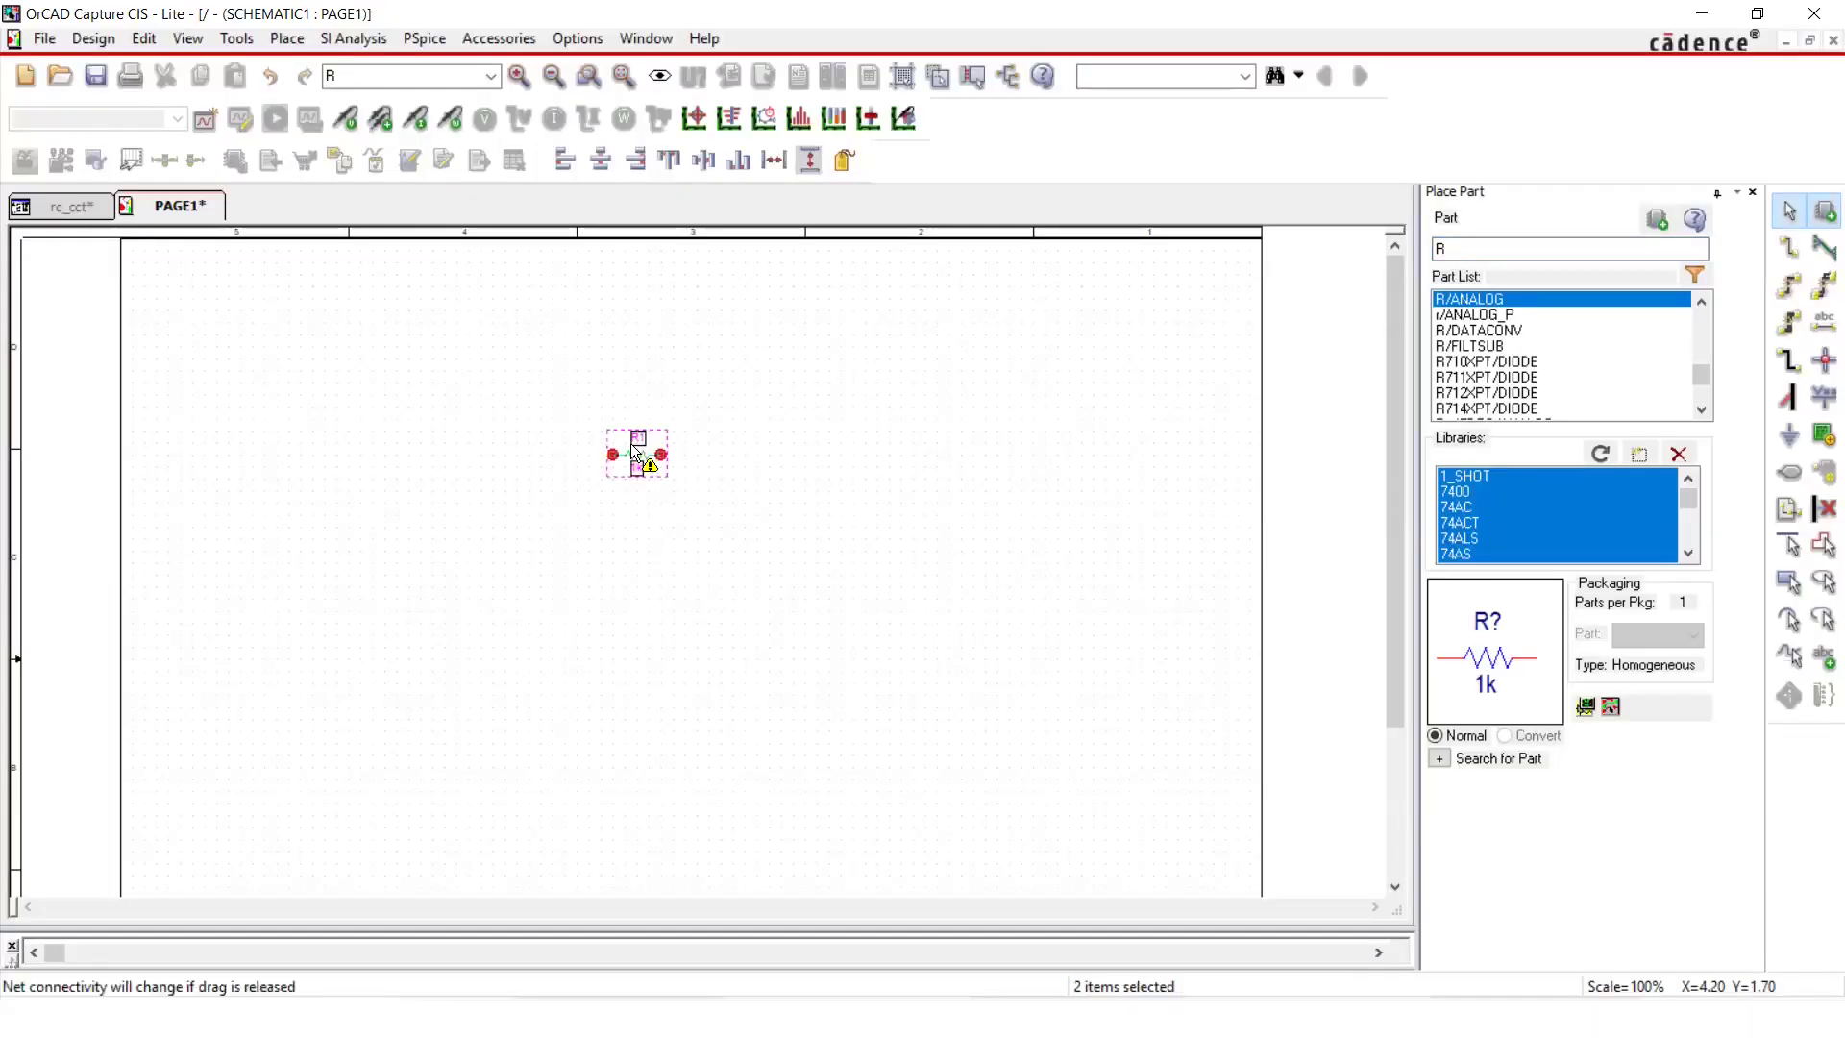
Place capacitor C1 beside R1, a 0 ground below, and a VAC source left of R1.
type("C")
key("Return")
left_click(708, 495)
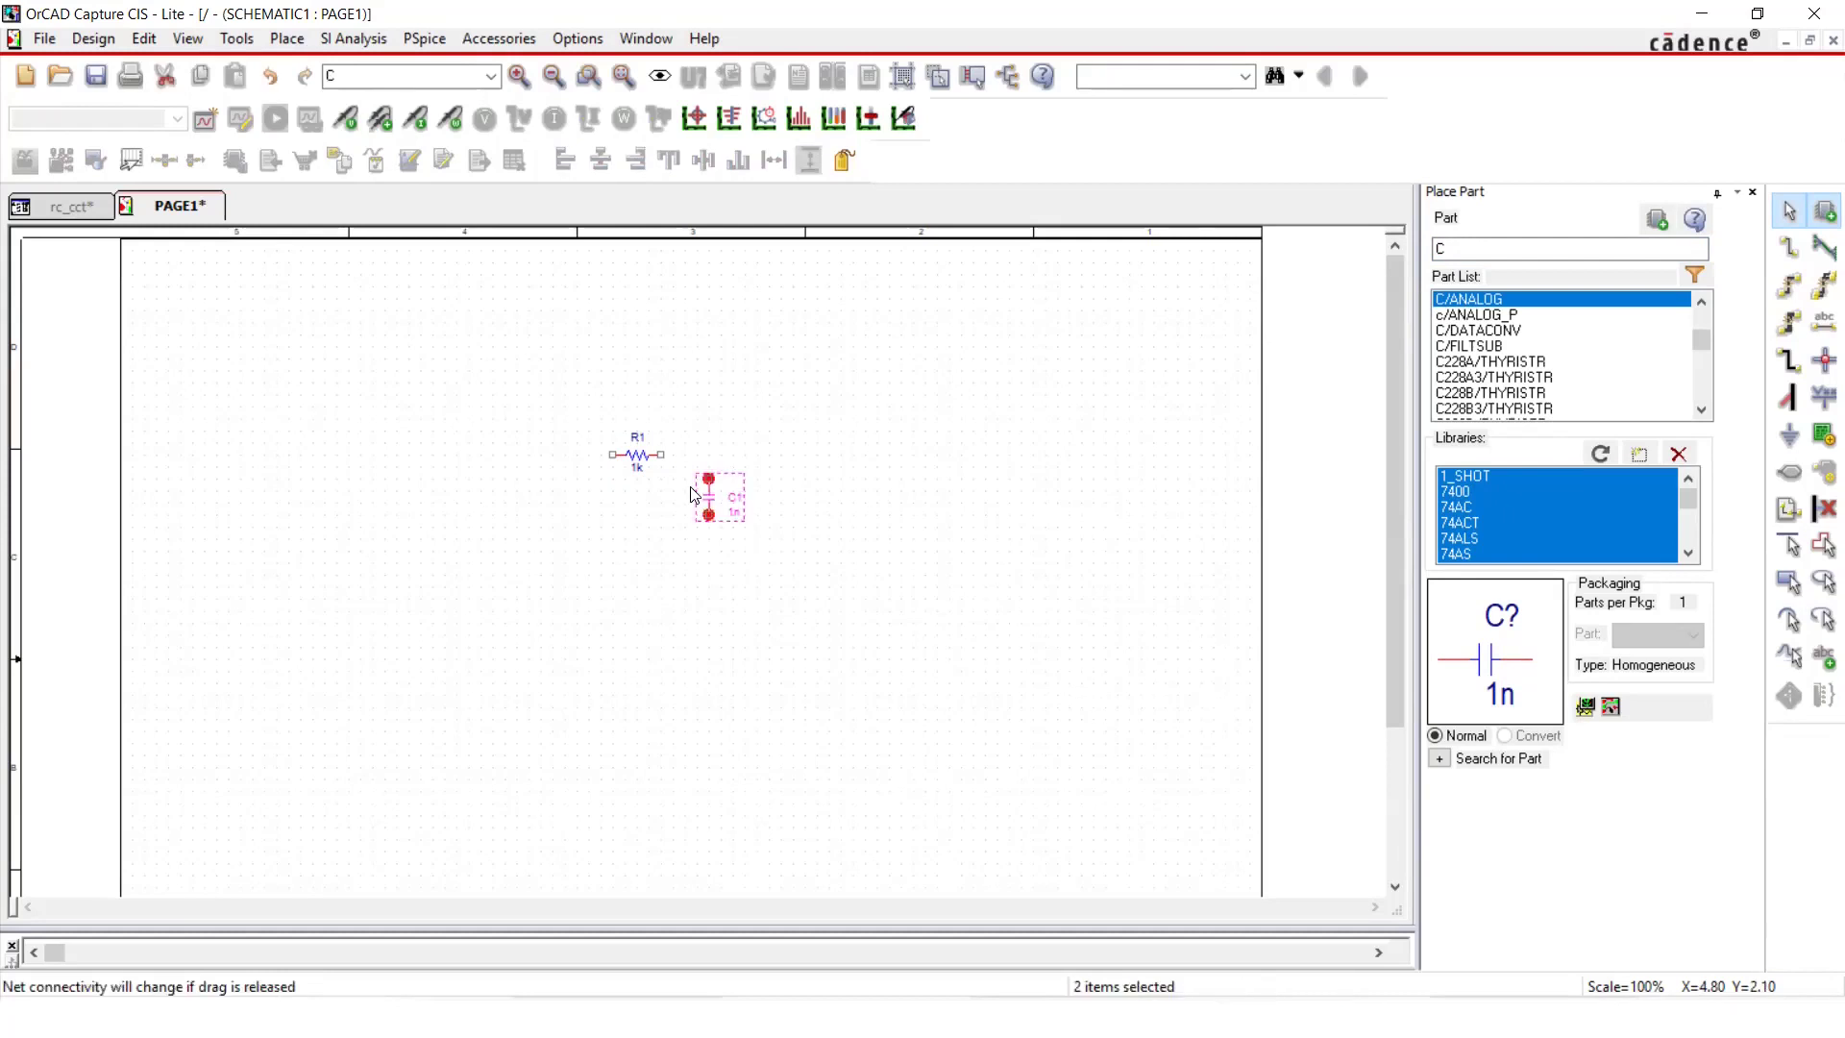
key("i")
key("g")
double_click(728, 419)
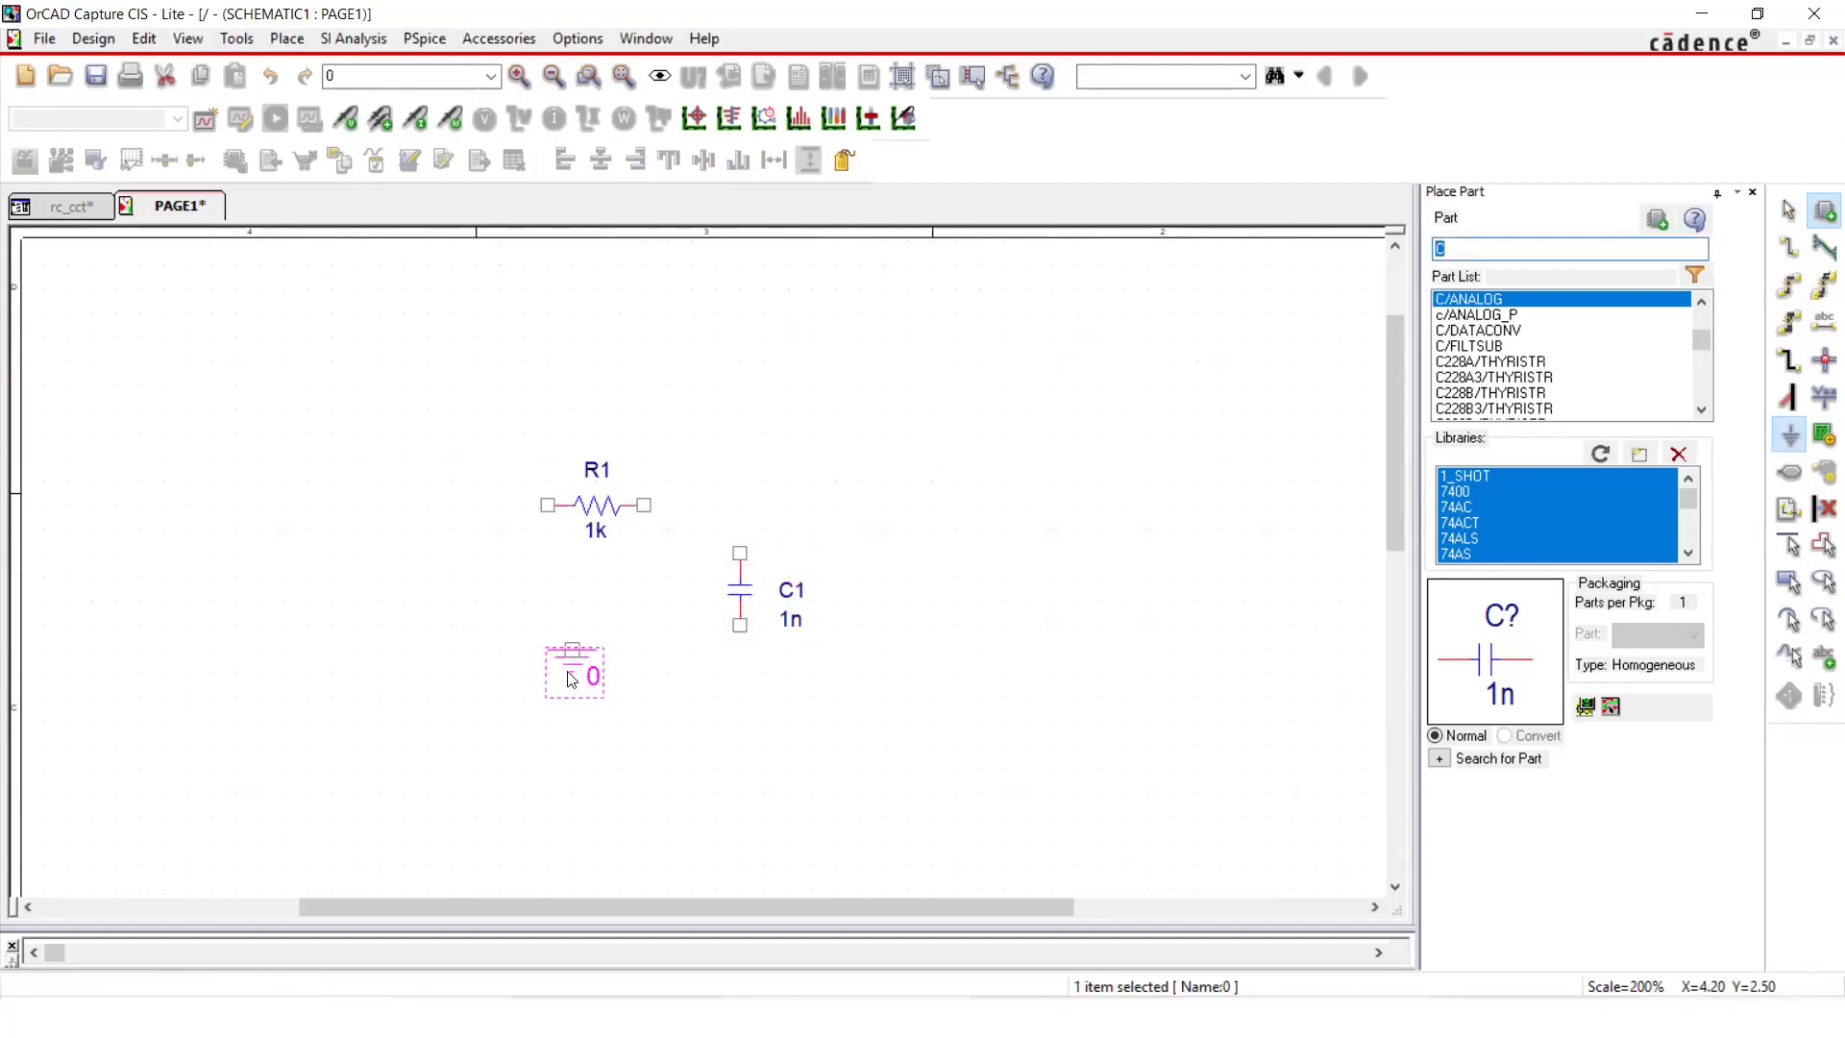
left_click(716, 555)
type("vin")
key("BackSpace")
key("BackSpace")
key("BackSpace")
type("VAC")
key("Return")
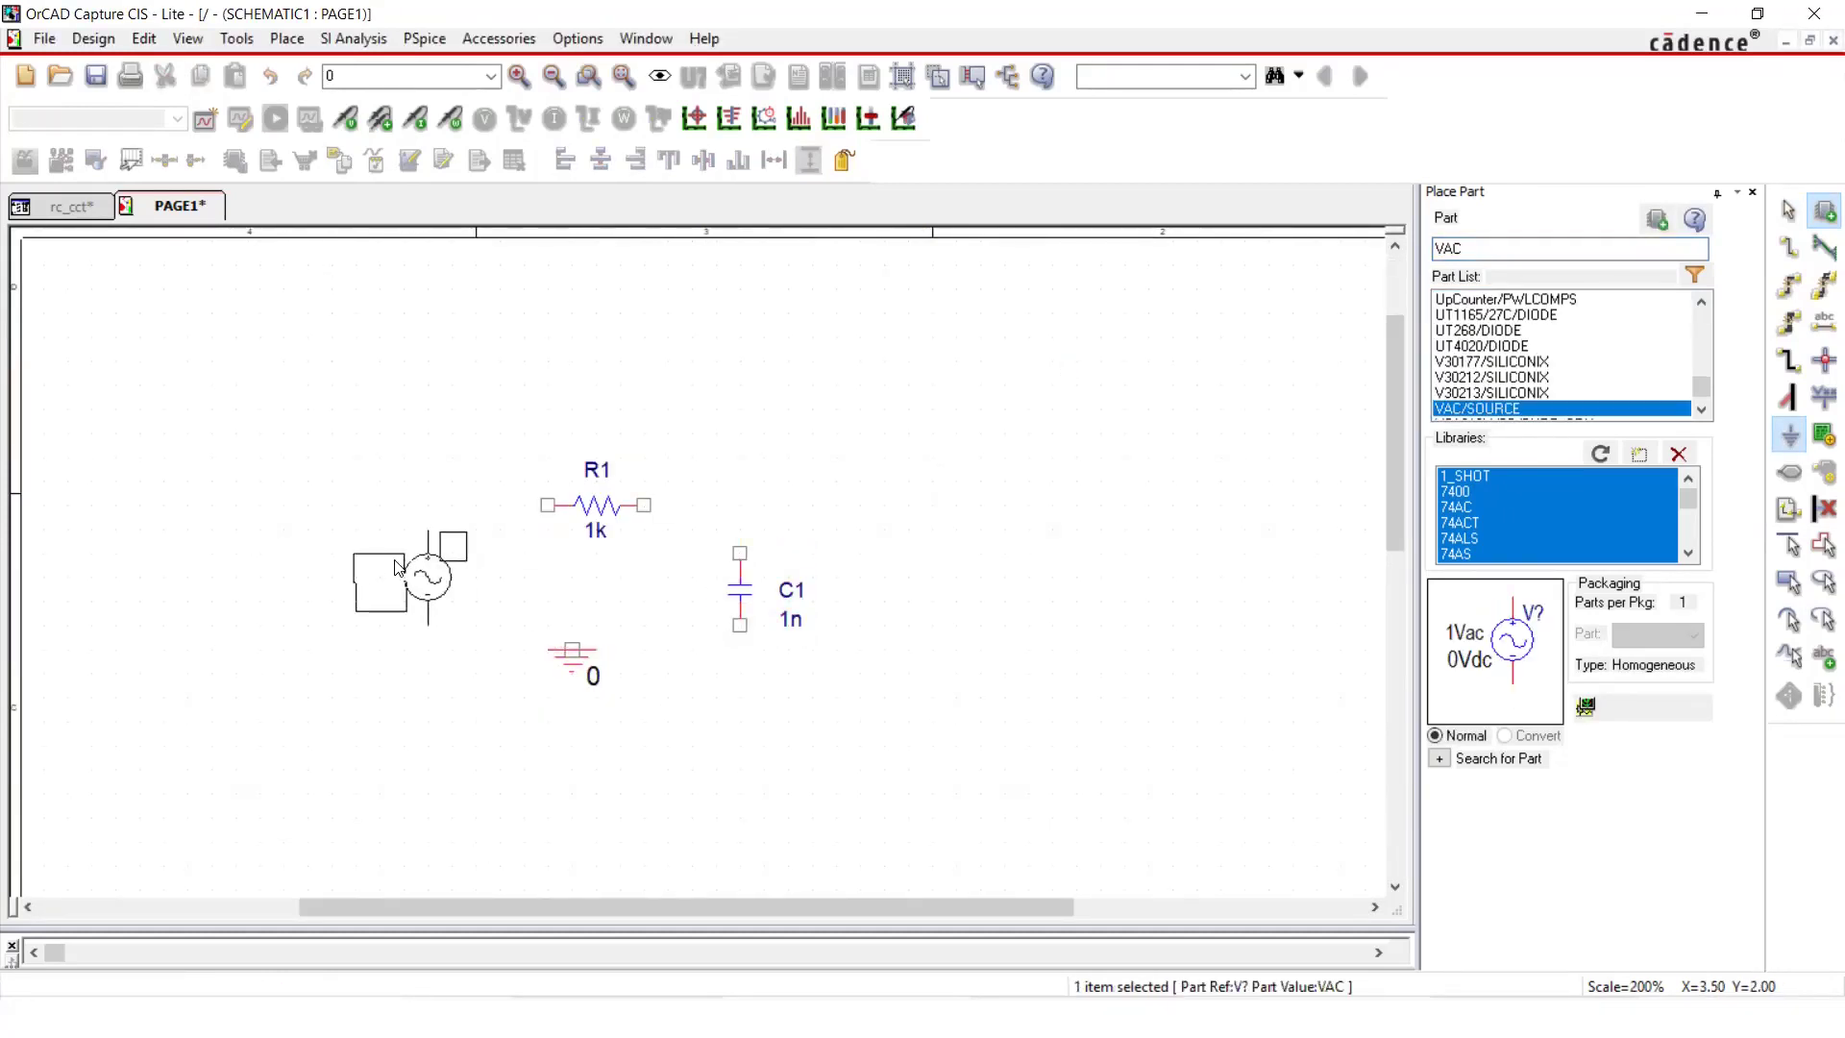
left_click(394, 569)
Wire V1 to R1, R1 to C1, and the bottoms of C1 and V1 to ground.
key("w")
left_click(427, 529)
left_click(548, 504)
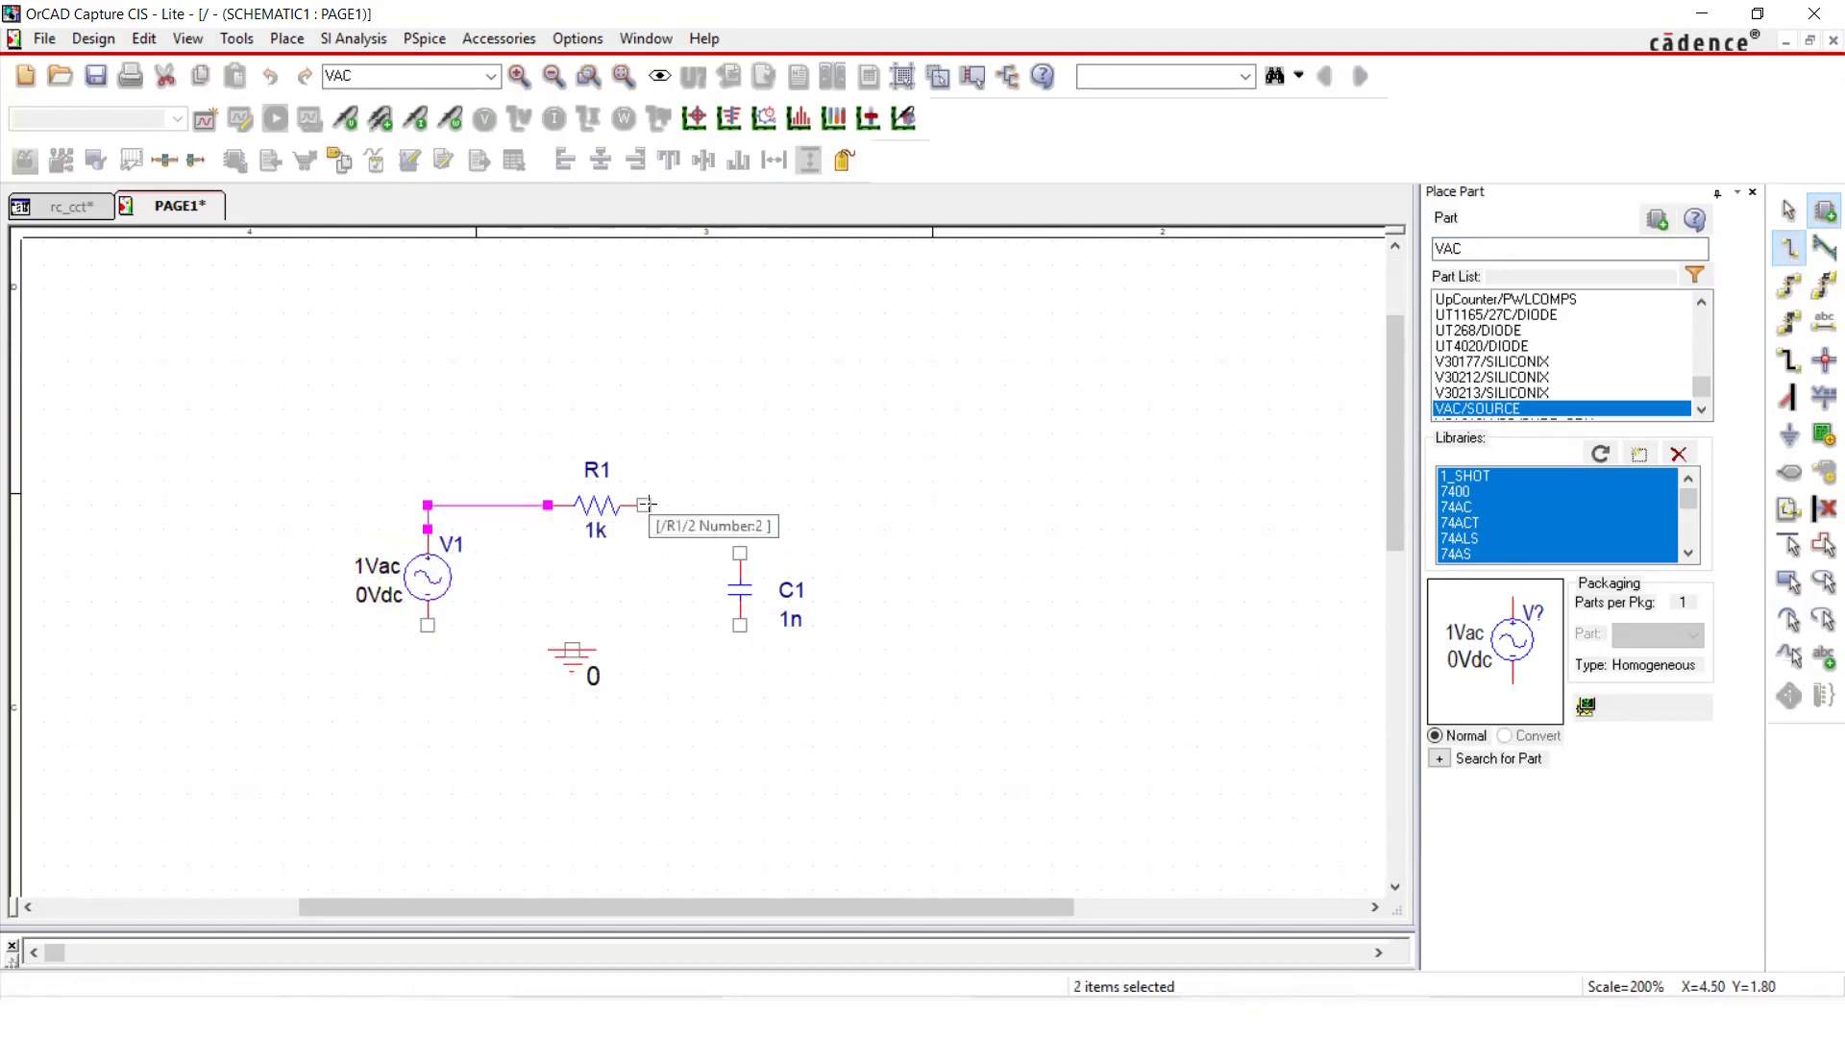
left_click(644, 504)
left_click(740, 553)
left_click(740, 624)
left_click(572, 648)
left_click(427, 625)
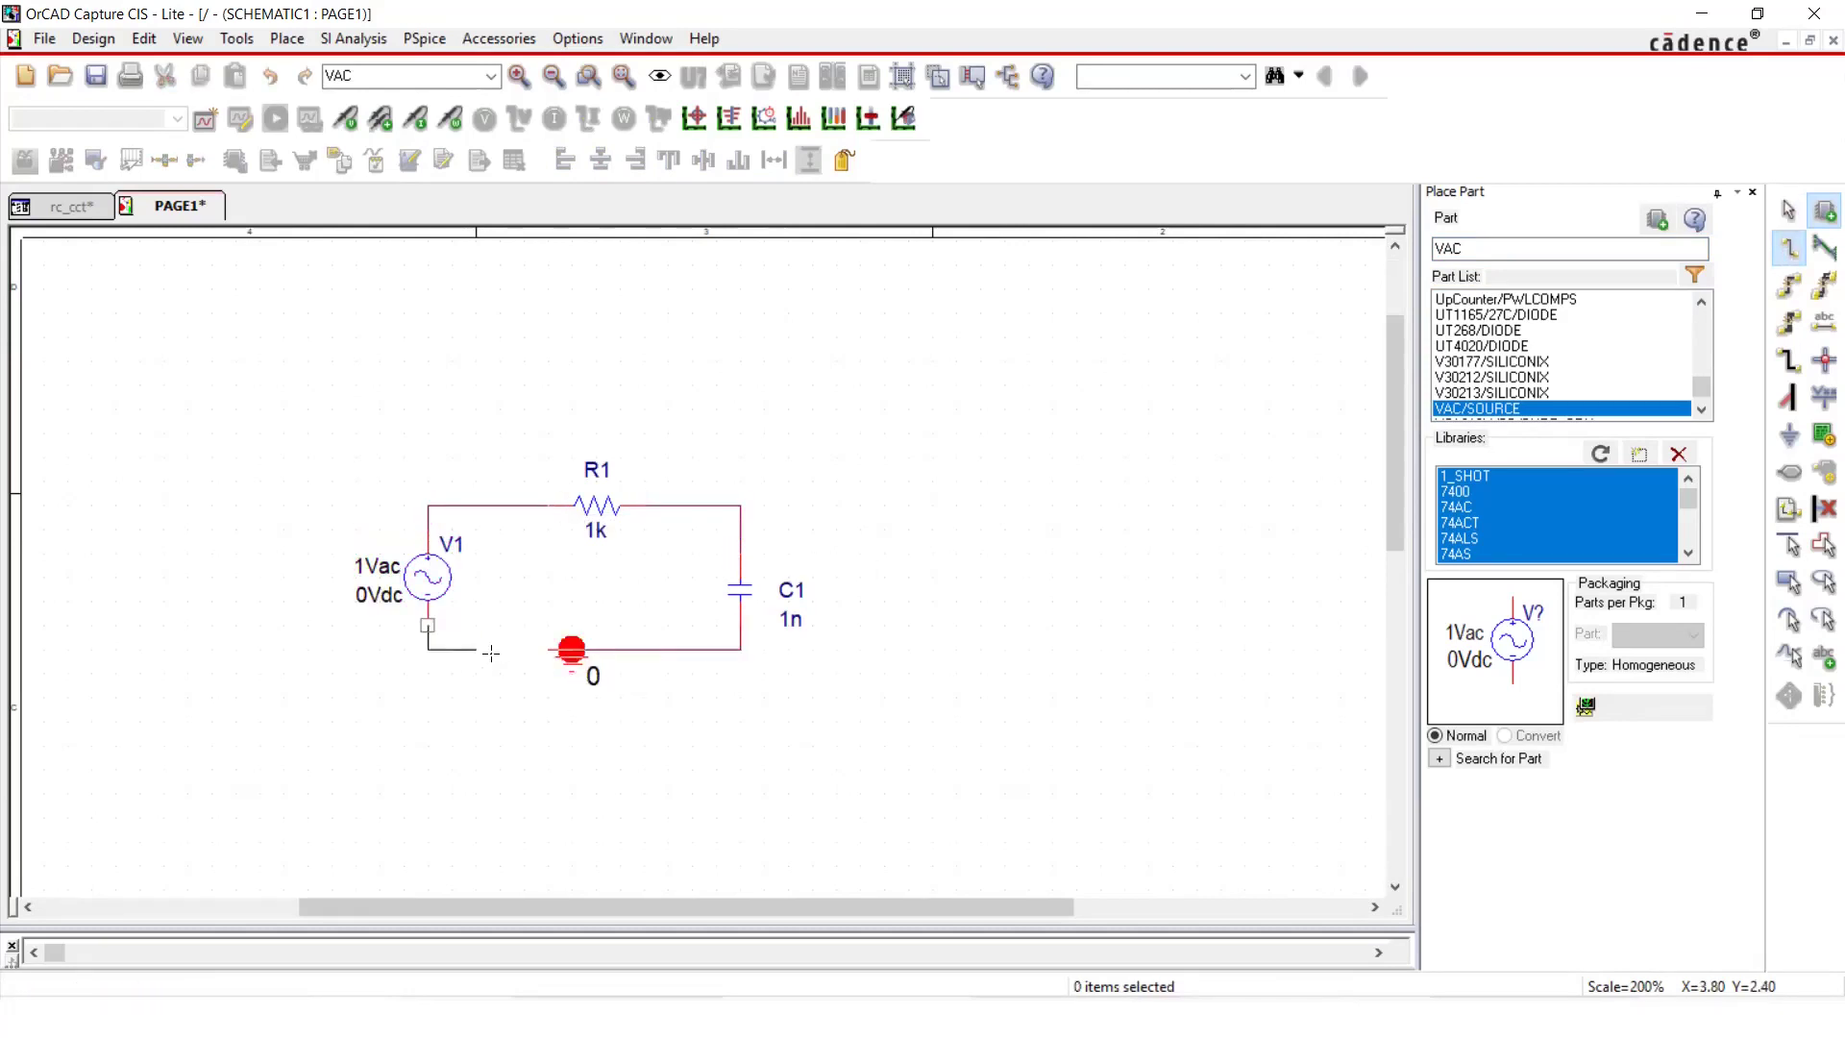
left_click(572, 648)
key("Escape")
Set R1's resistance to 5.13k and C1's capacitance to 0.01u.
double_click(596, 529)
type("5.1")
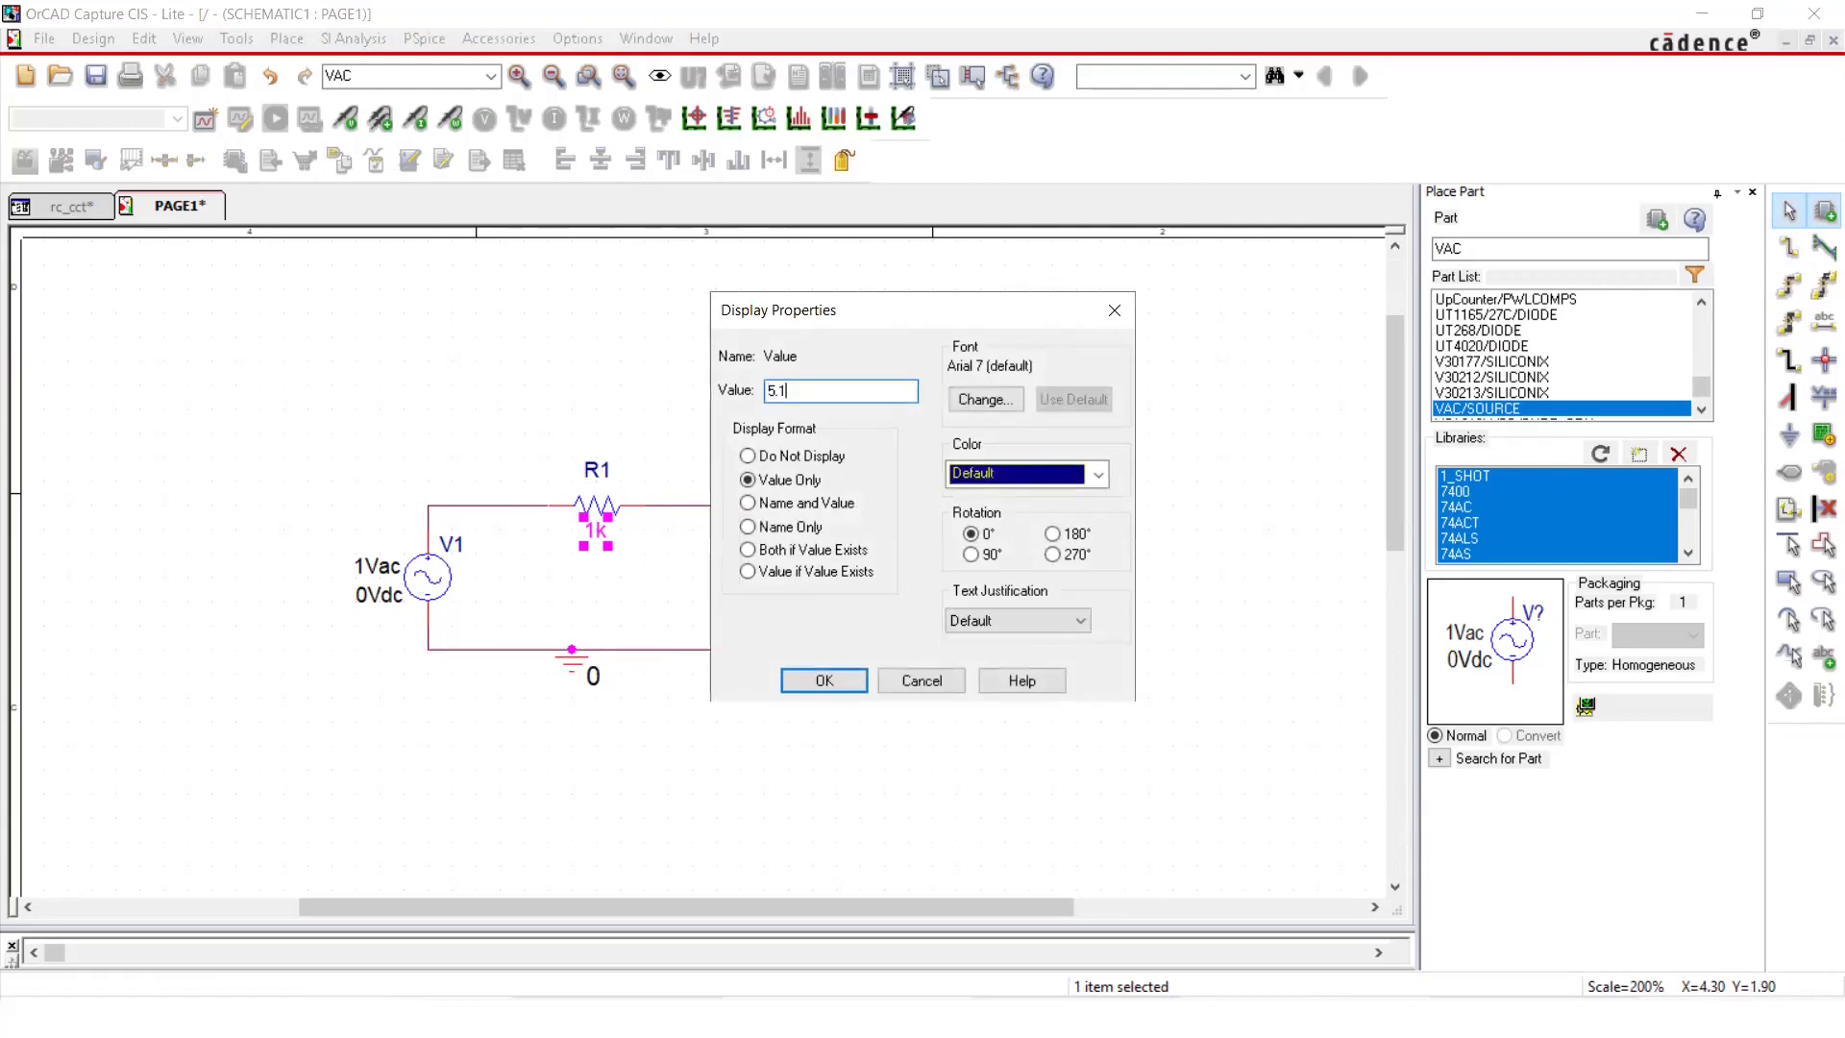
type("3k")
left_click(823, 679)
double_click(790, 624)
type("0.01u")
key("Return")
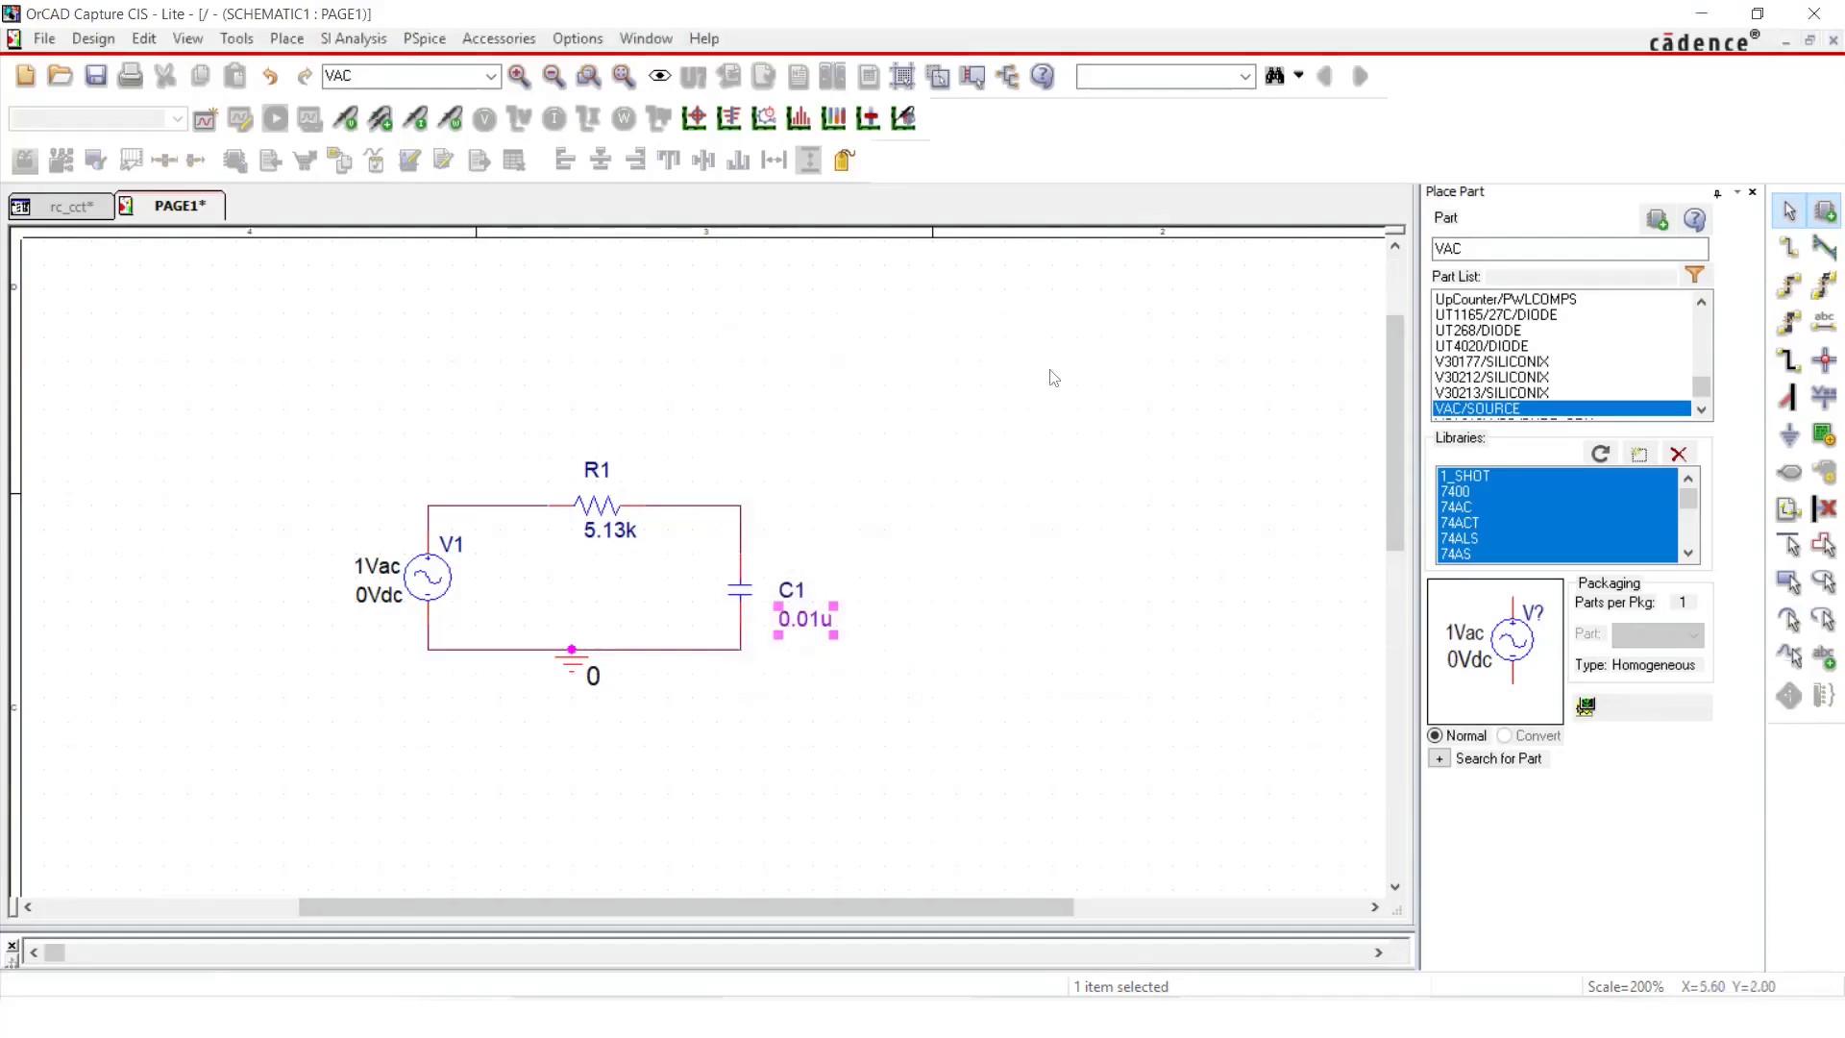
left_click(1016, 450)
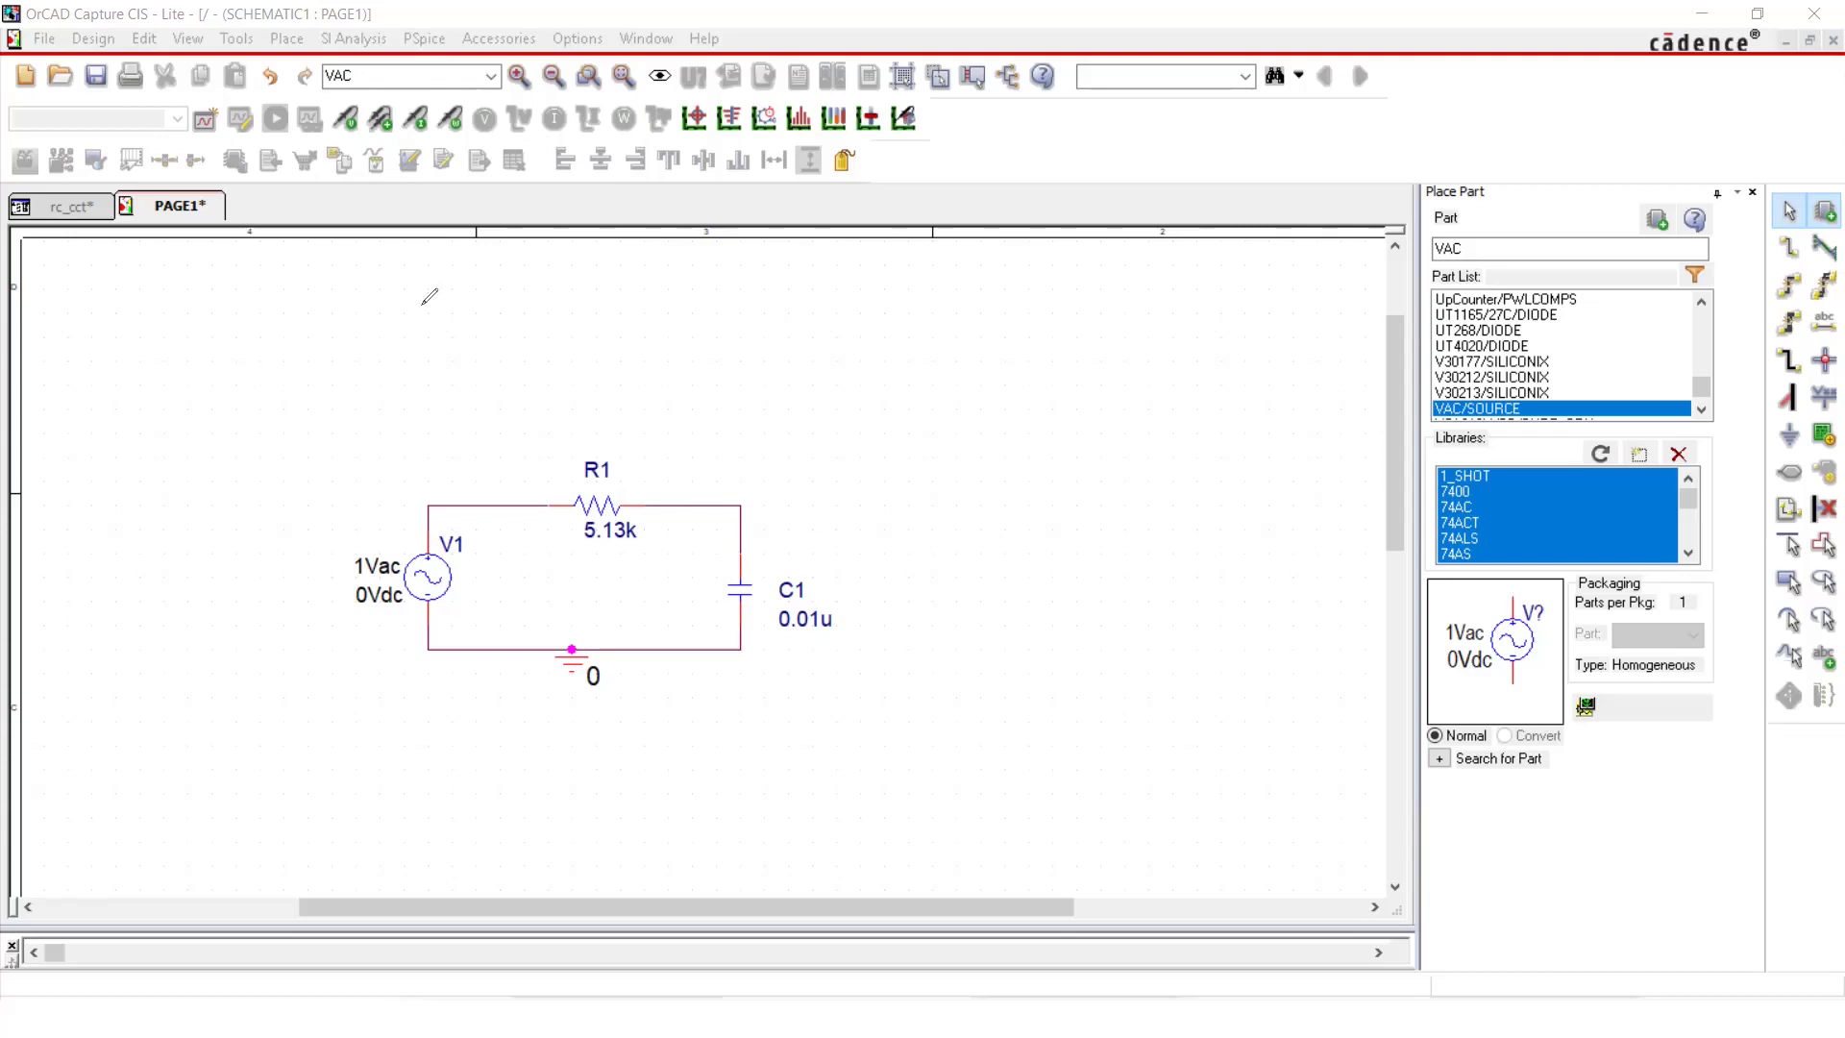
Add net aliases Vin on the source-side wire and Vout on the capacitor-side wire.
mouse_move(442, 293)
left_mouse_down()
mouse_move(448, 328)
mouse_move(472, 305)
left_mouse_up()
mouse_move(496, 310)
left_mouse_down()
mouse_move(500, 330)
mouse_move(535, 327)
mouse_move(461, 492)
mouse_move(497, 463)
left_mouse_up()
Create simulation profile rc1 using the AC Sweep/Noise analysis type.
left_click(206, 120)
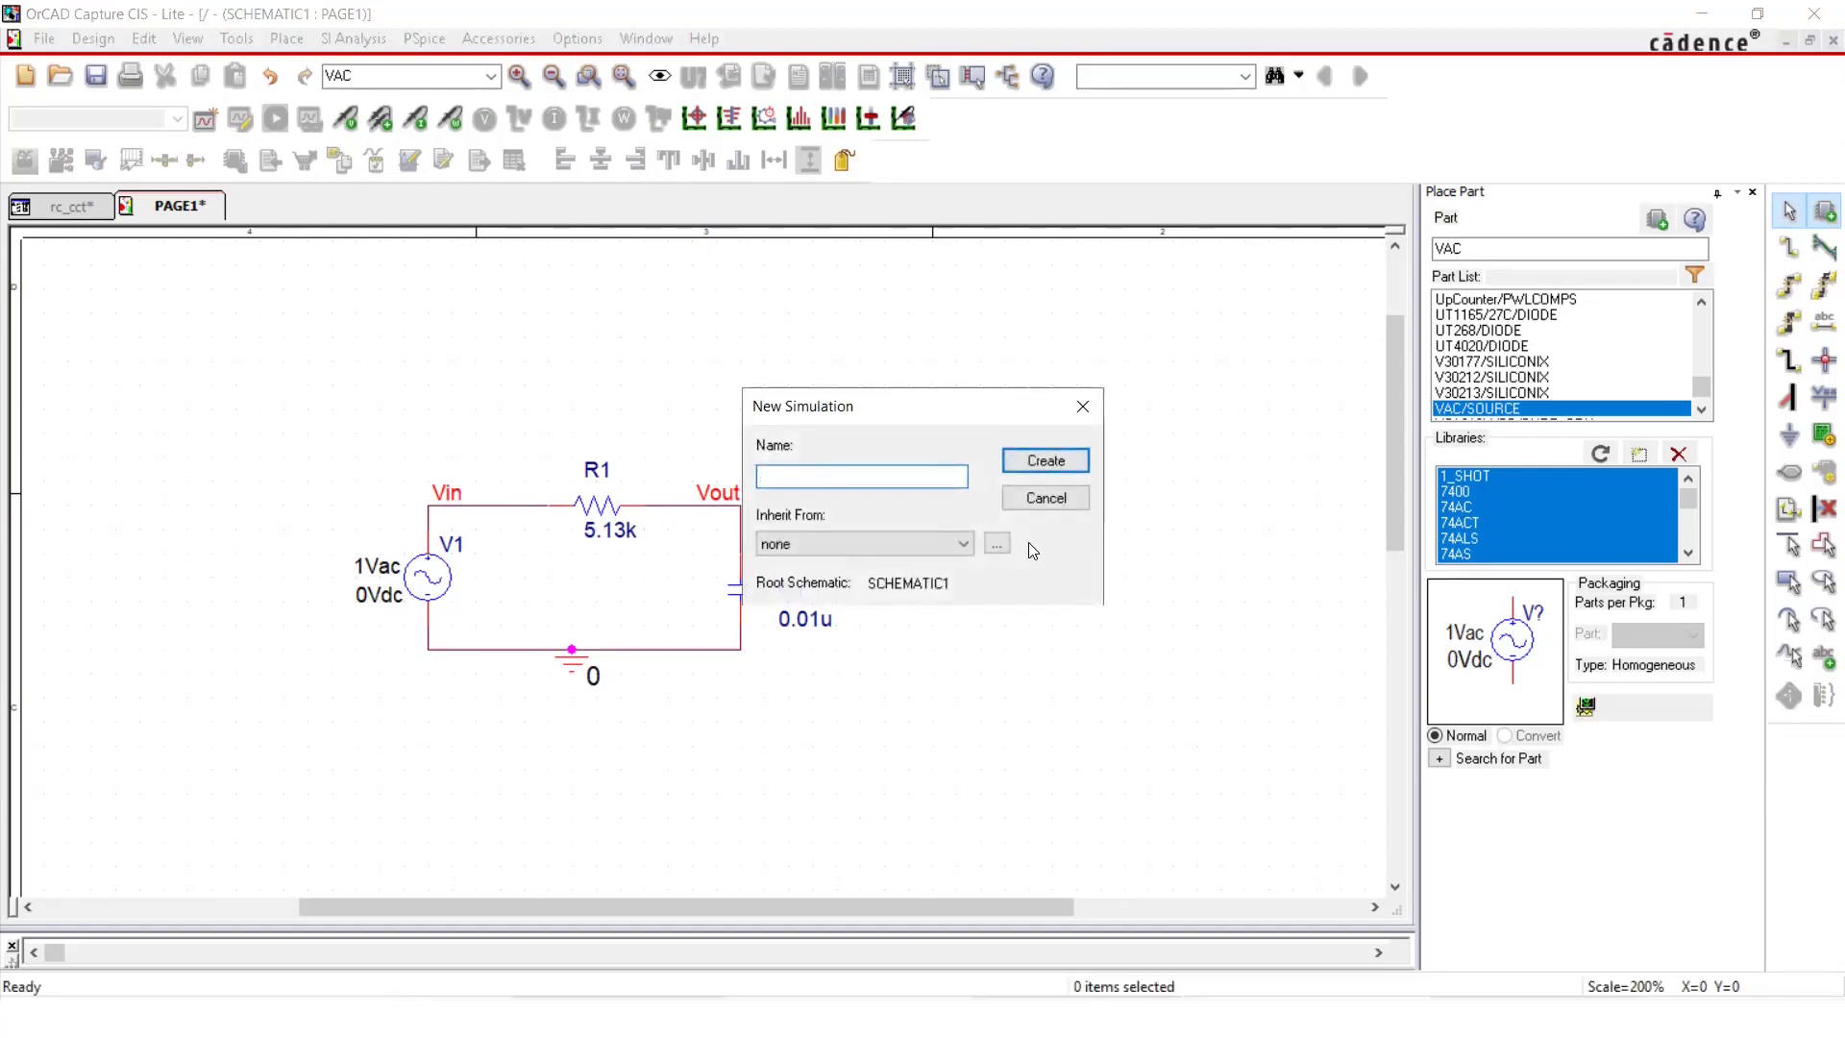
type("rc1")
key("Return")
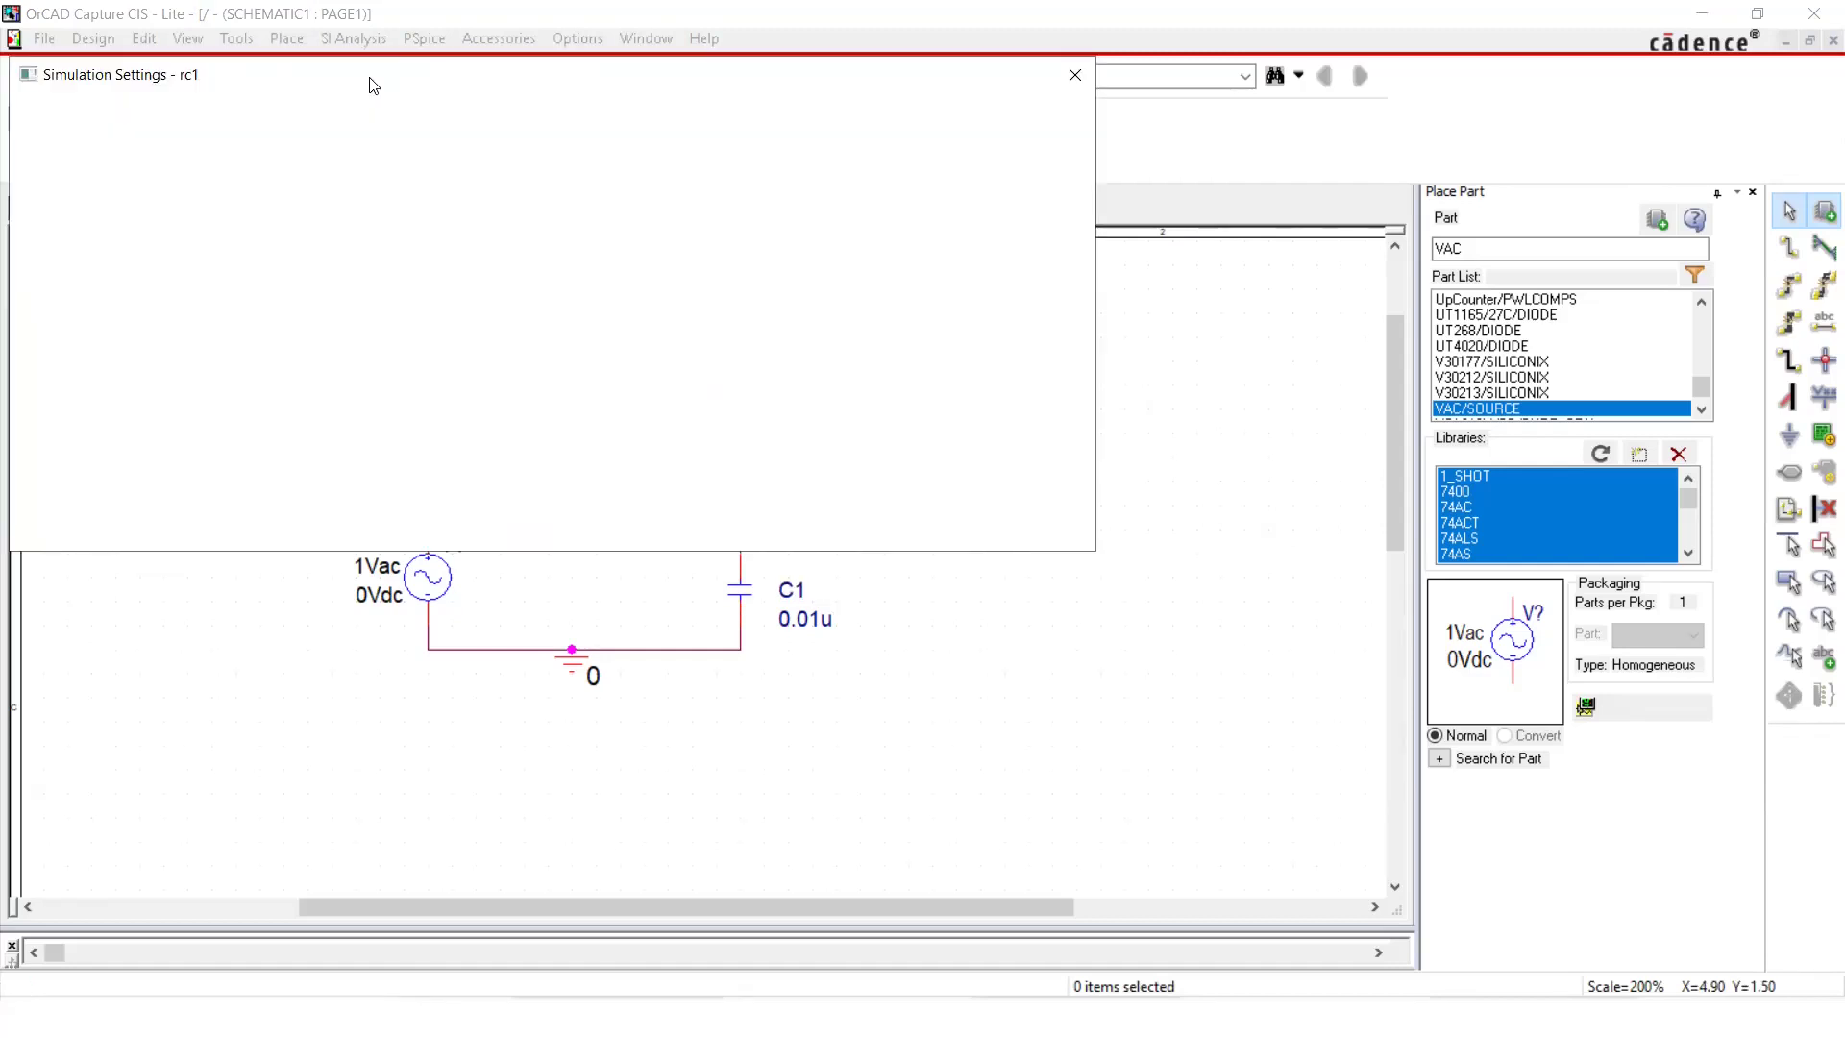
left_click_drag(373, 85, 751, 345)
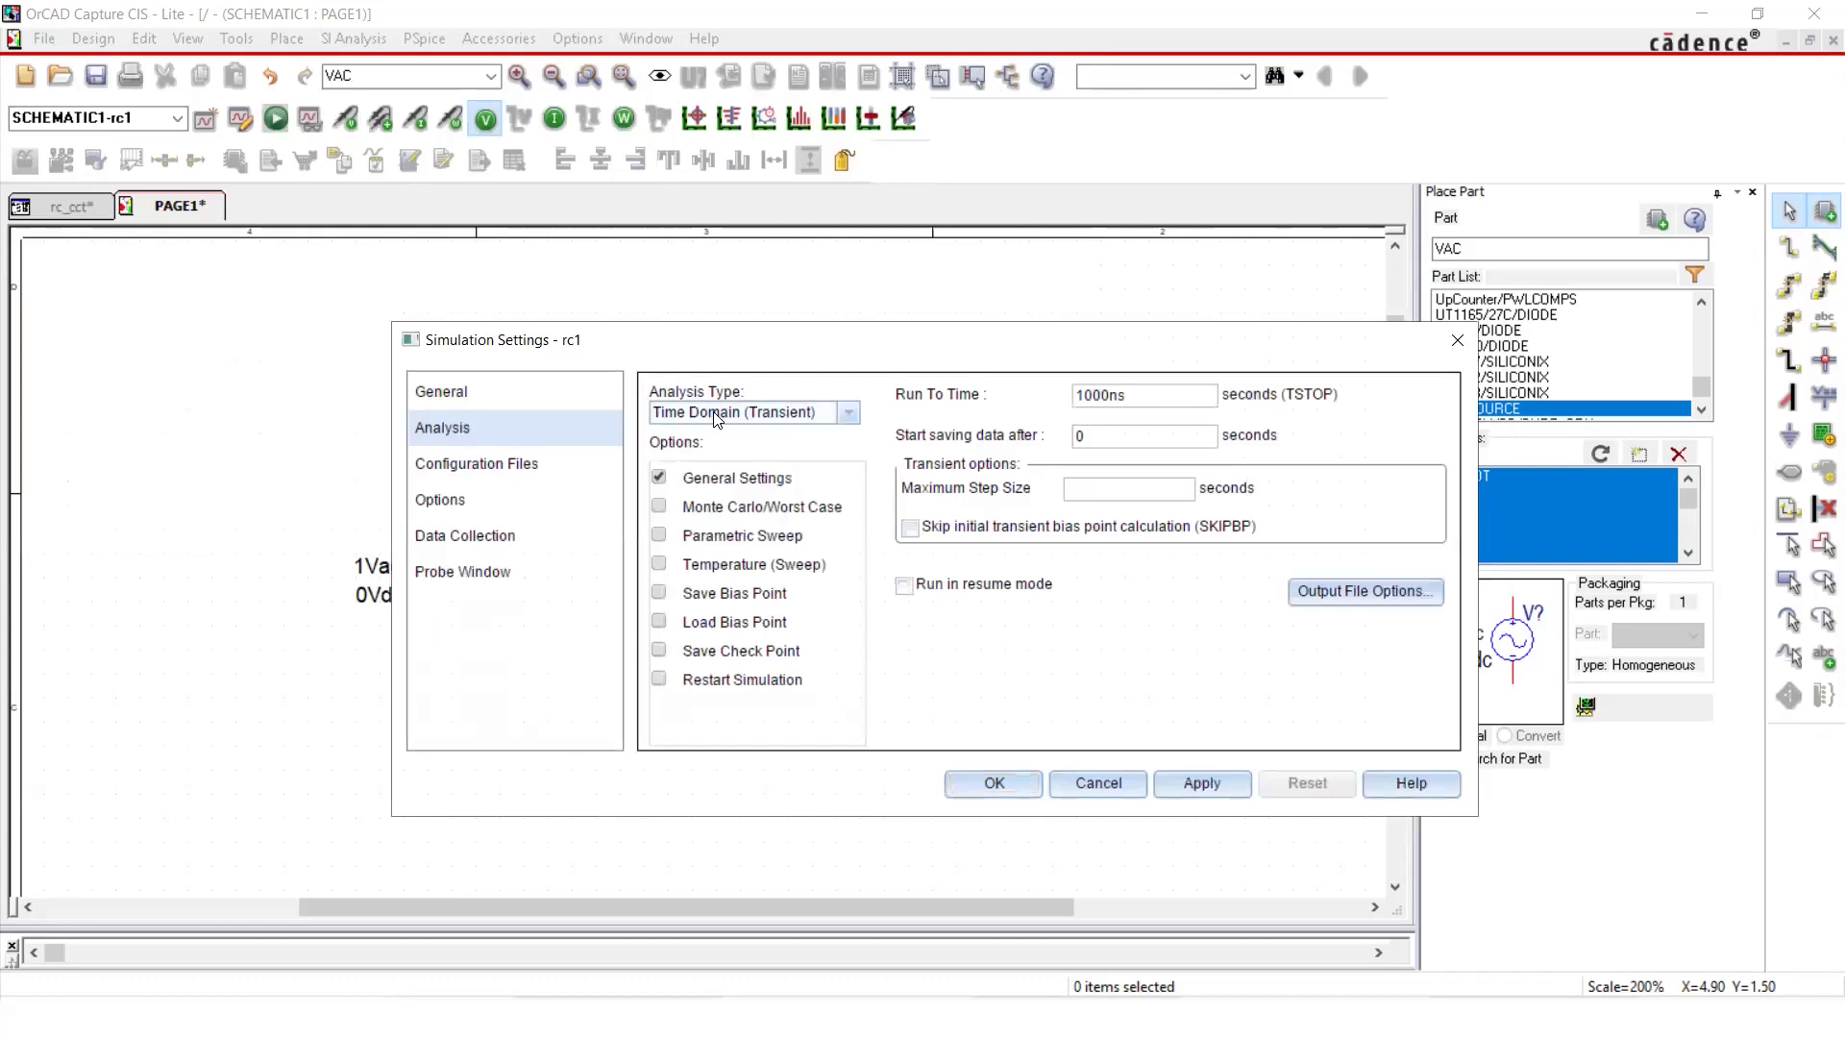
left_click(841, 421)
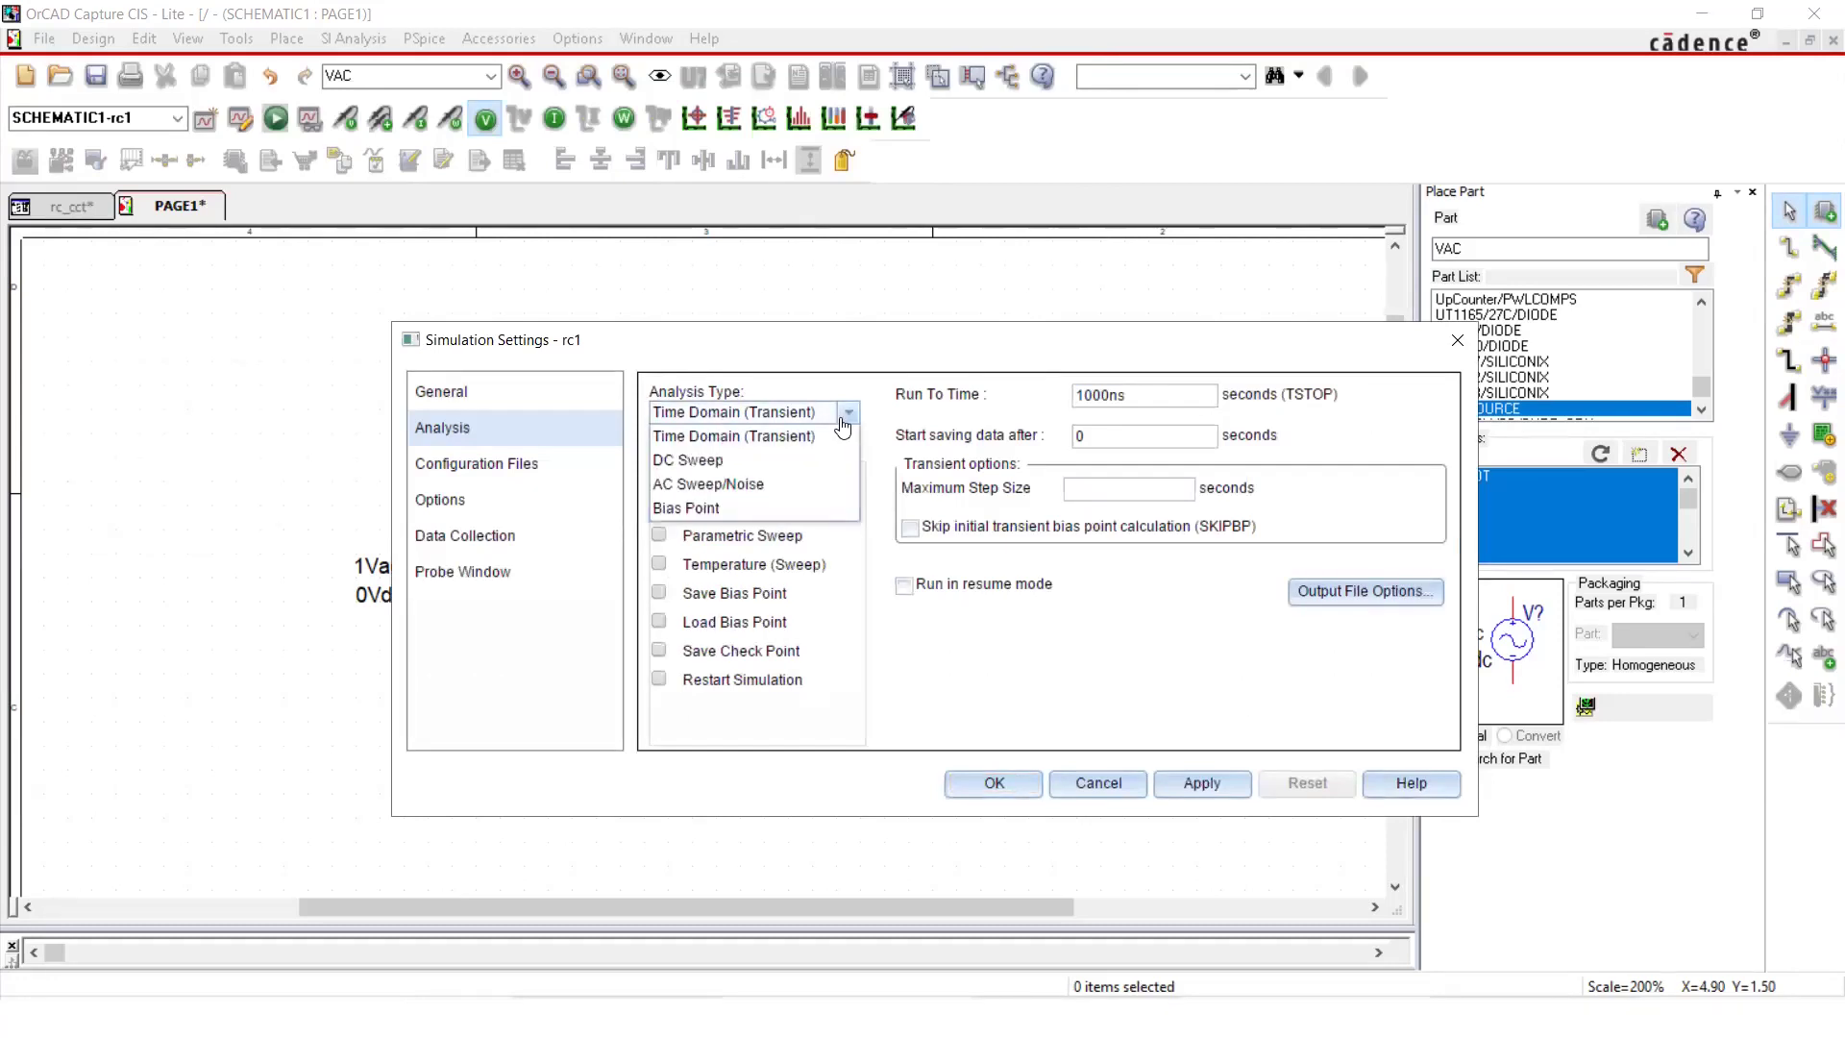
left_click(723, 488)
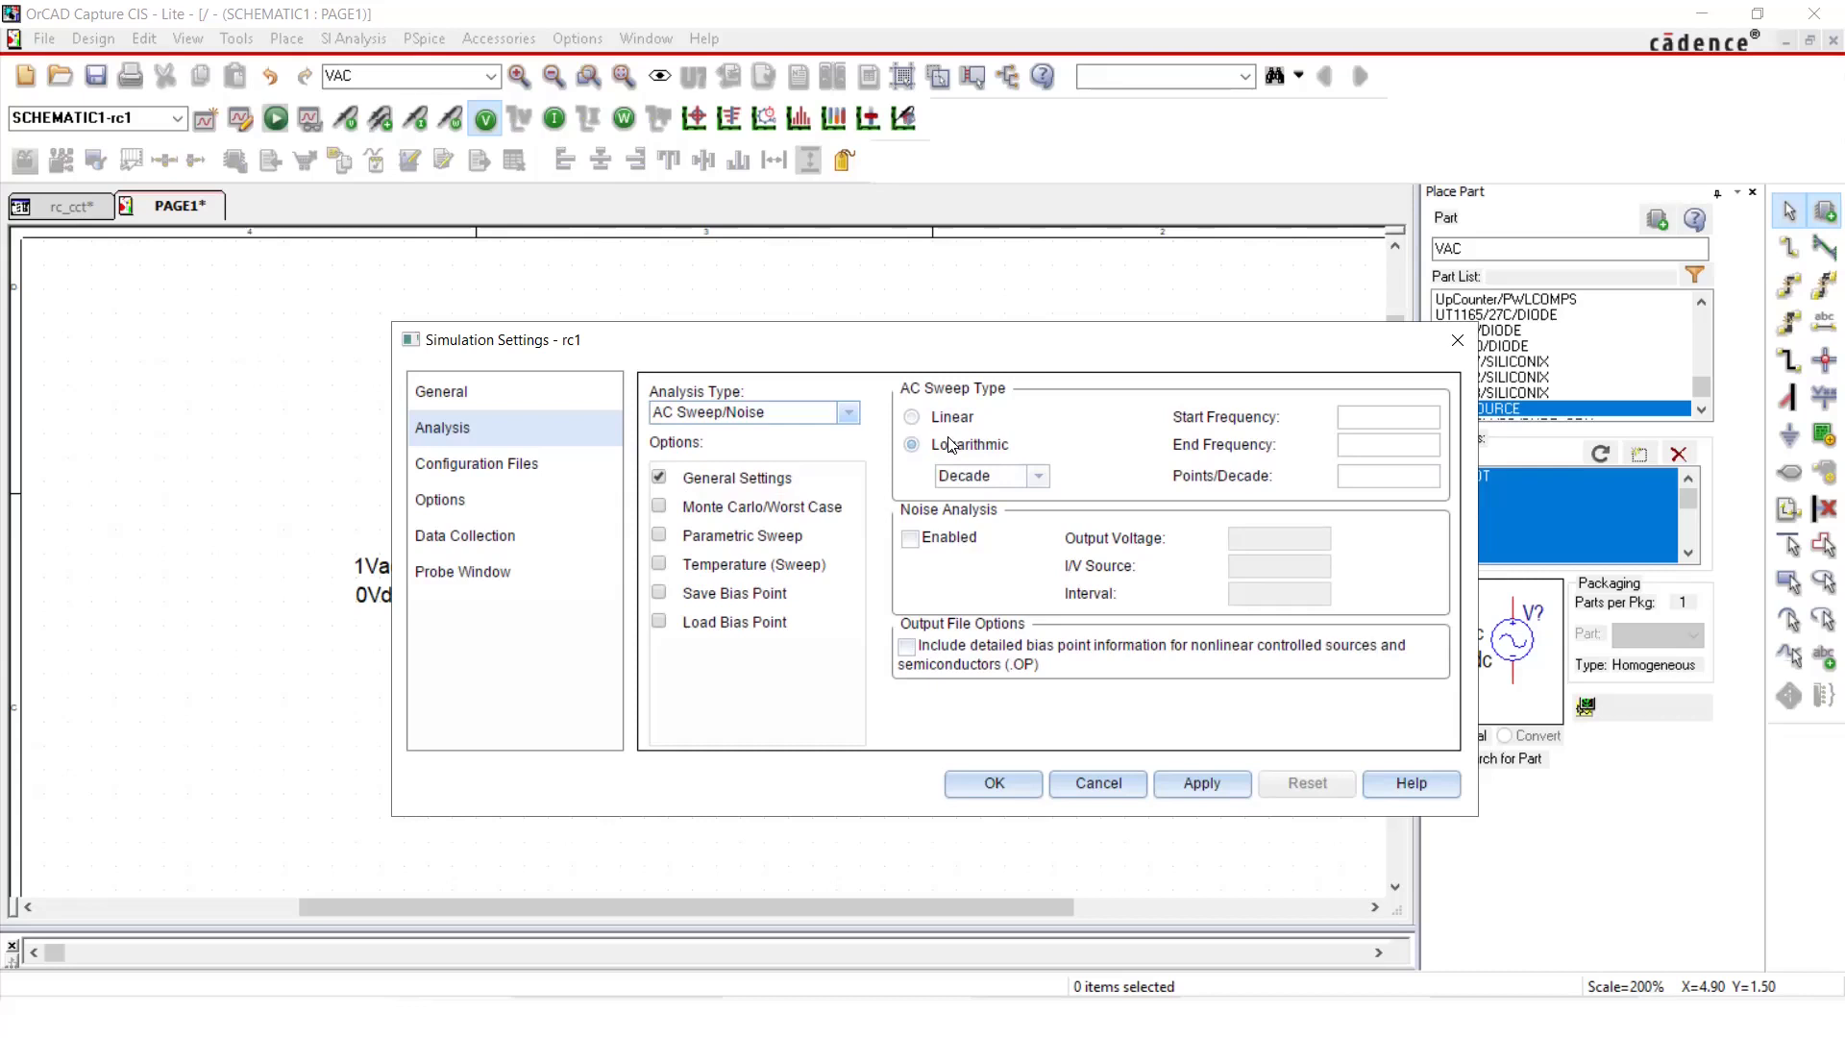
Sweep logarithmically from 1 to 50MEG at 10 points per decade.
left_click(1414, 420)
type("1")
left_click(1385, 445)
type("50")
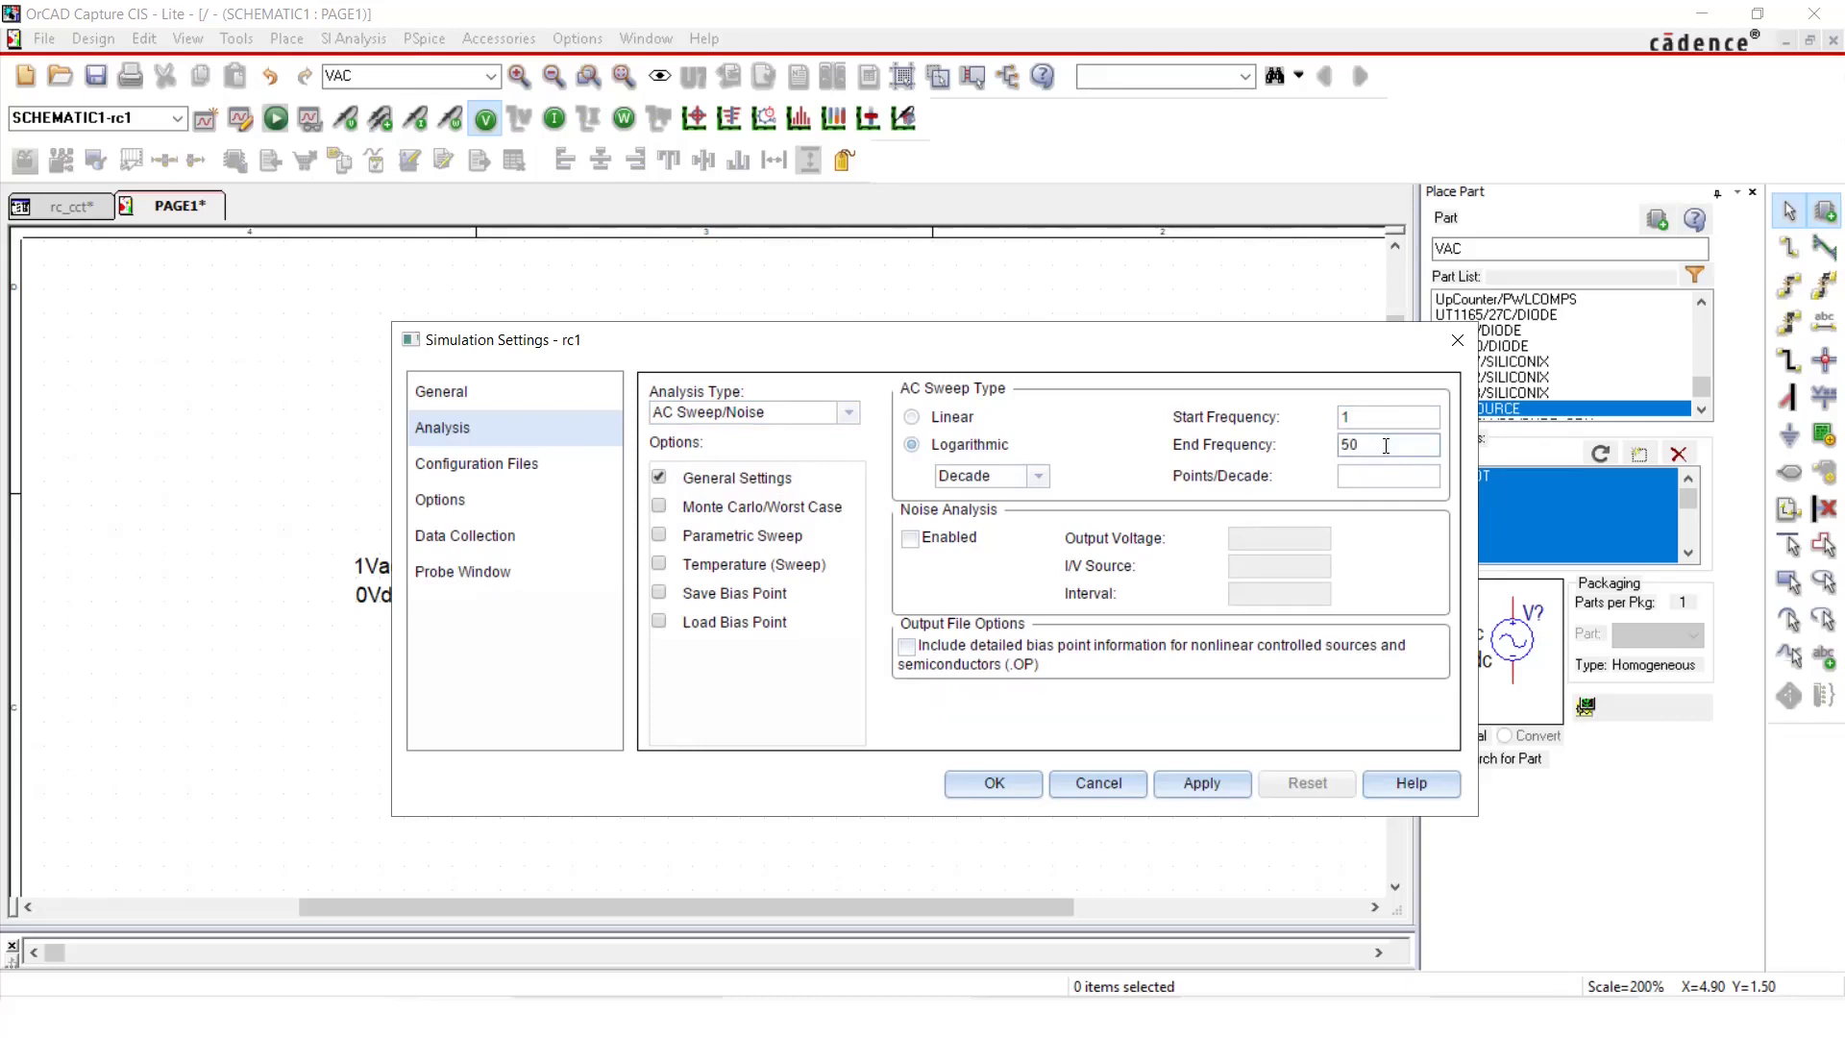
type("MEG")
left_click(1351, 481)
type("10")
key("Return")
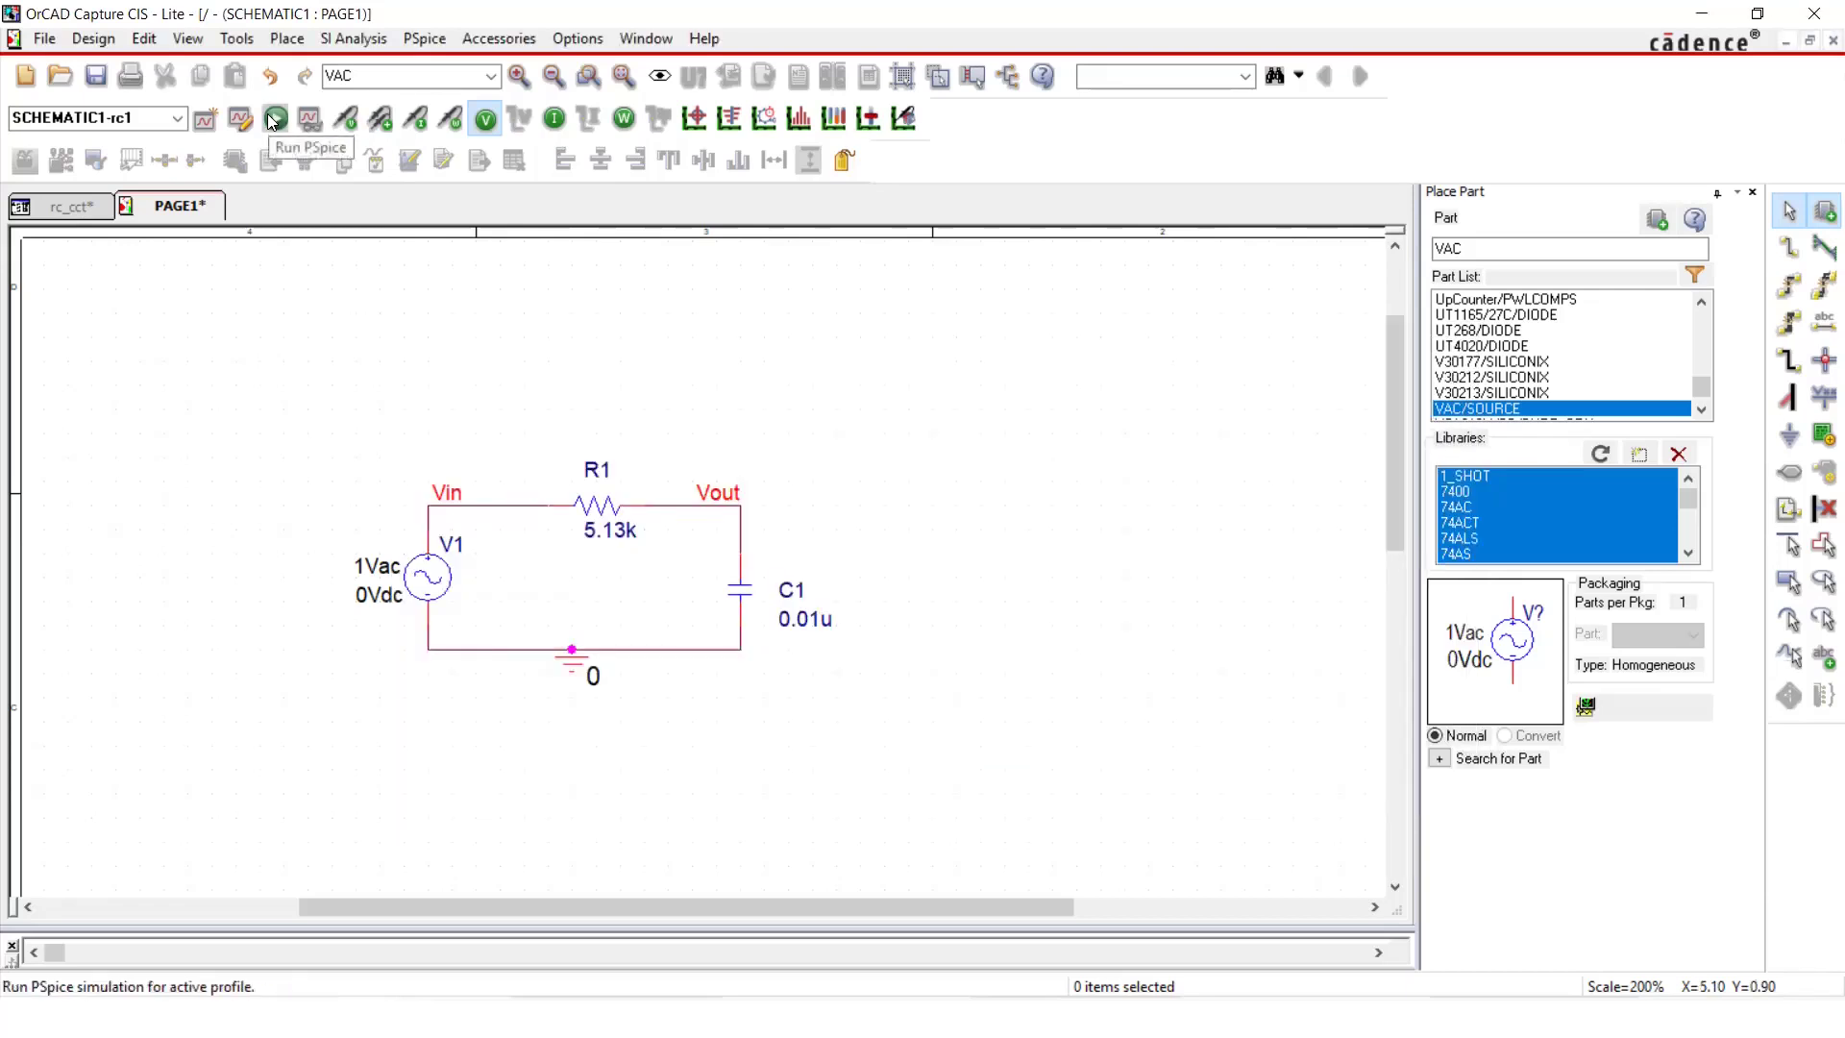
Run the AC sweep in PSpice and plot the V(Vout)/V(Vin) trace.
left_click(273, 119)
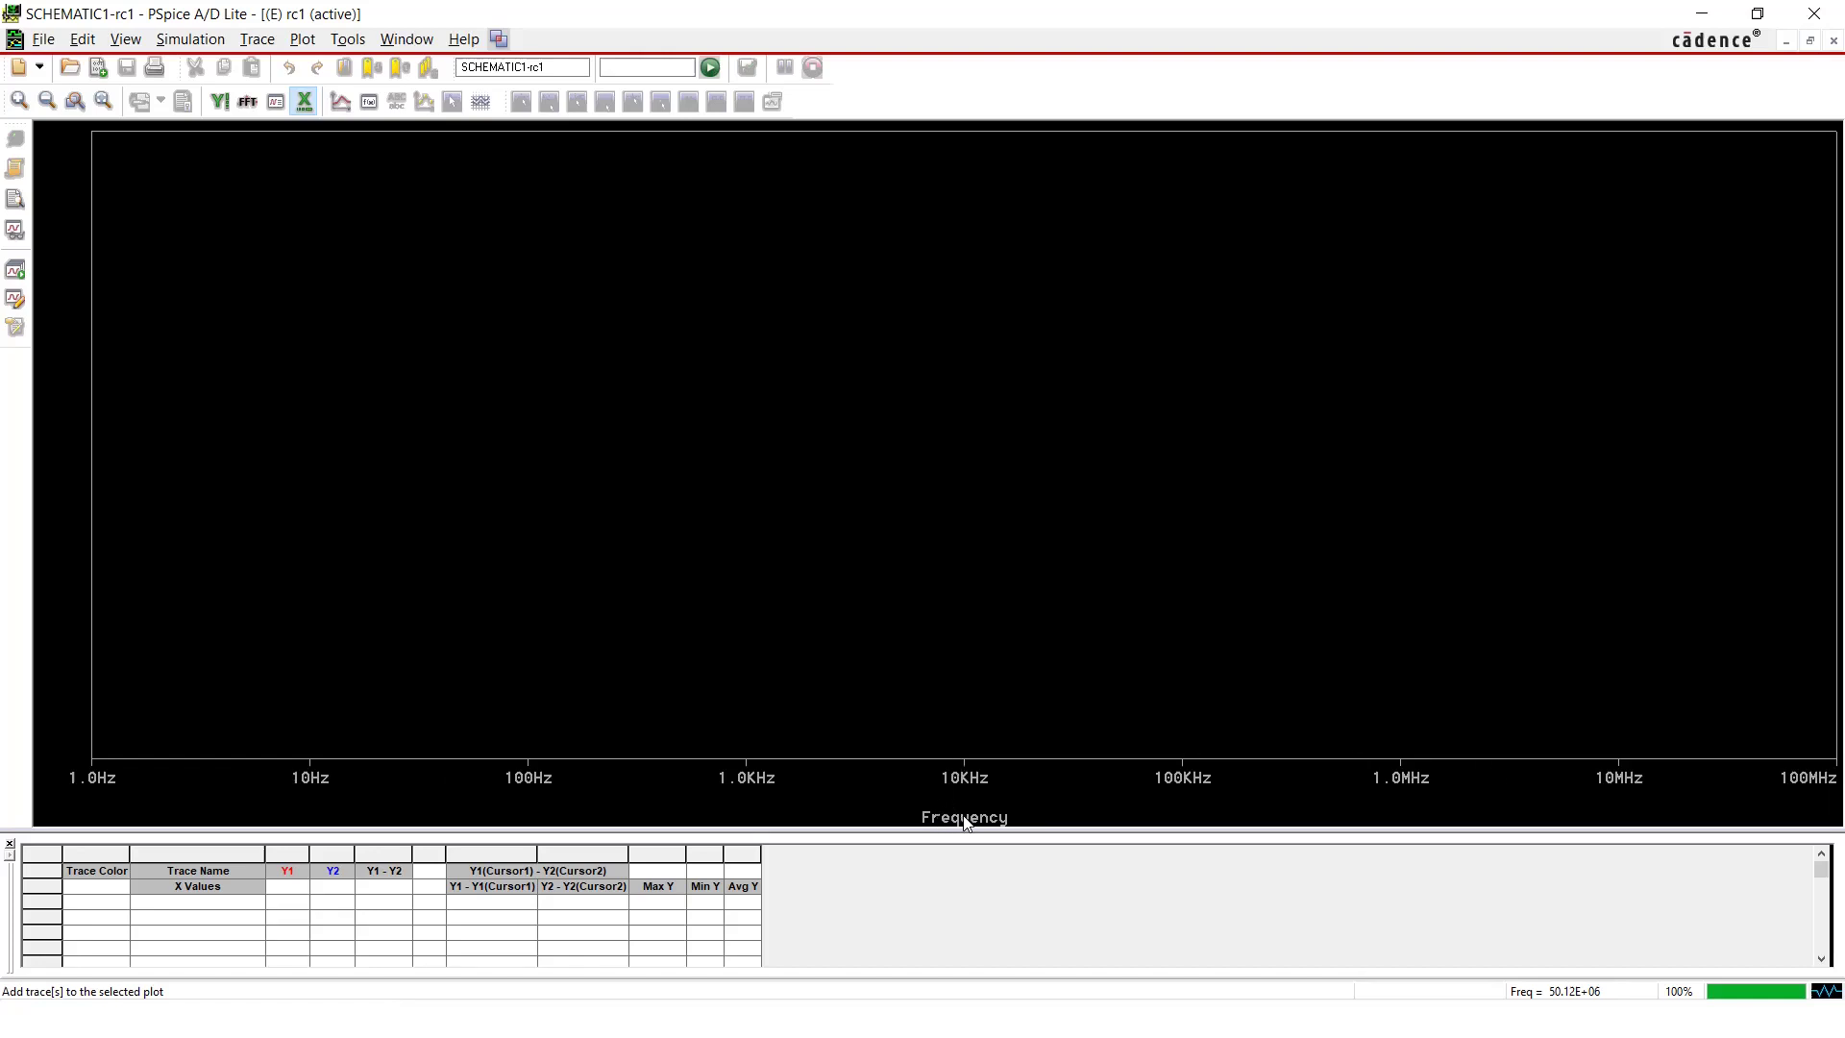
left_click(342, 103)
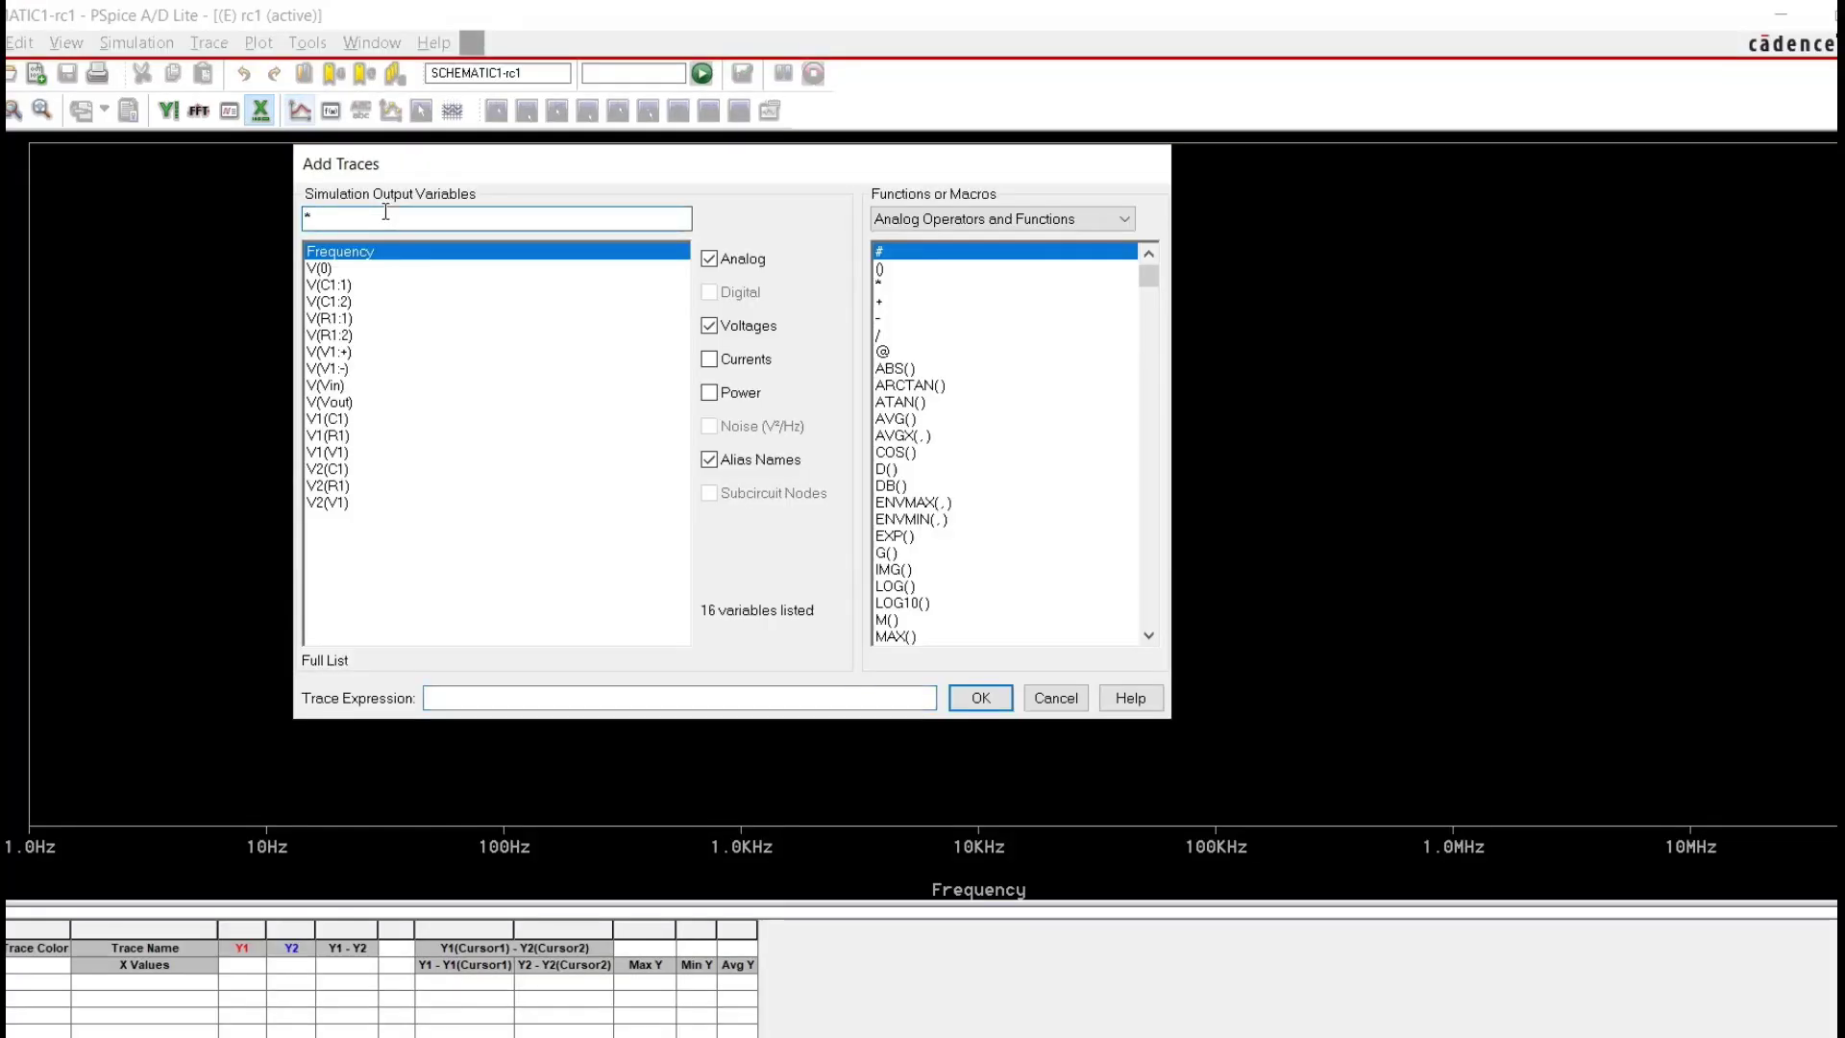
double_click(386, 211)
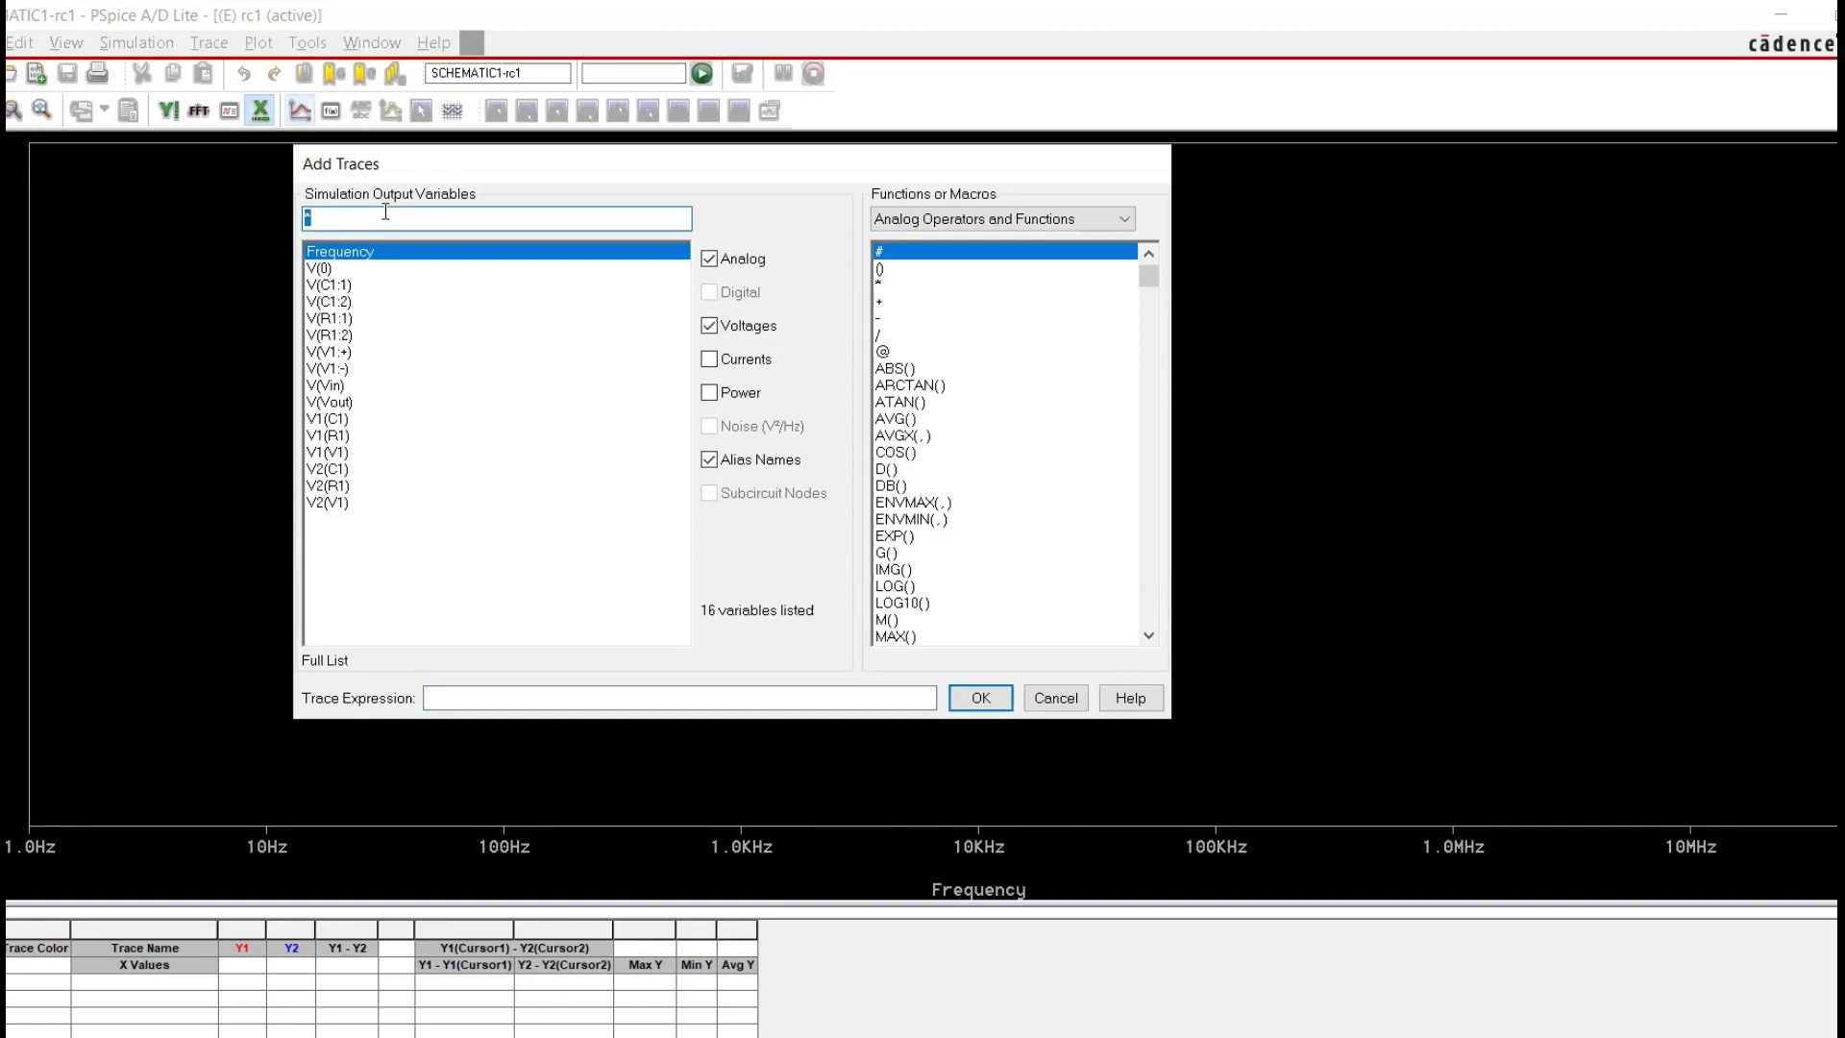
left_click(332, 404)
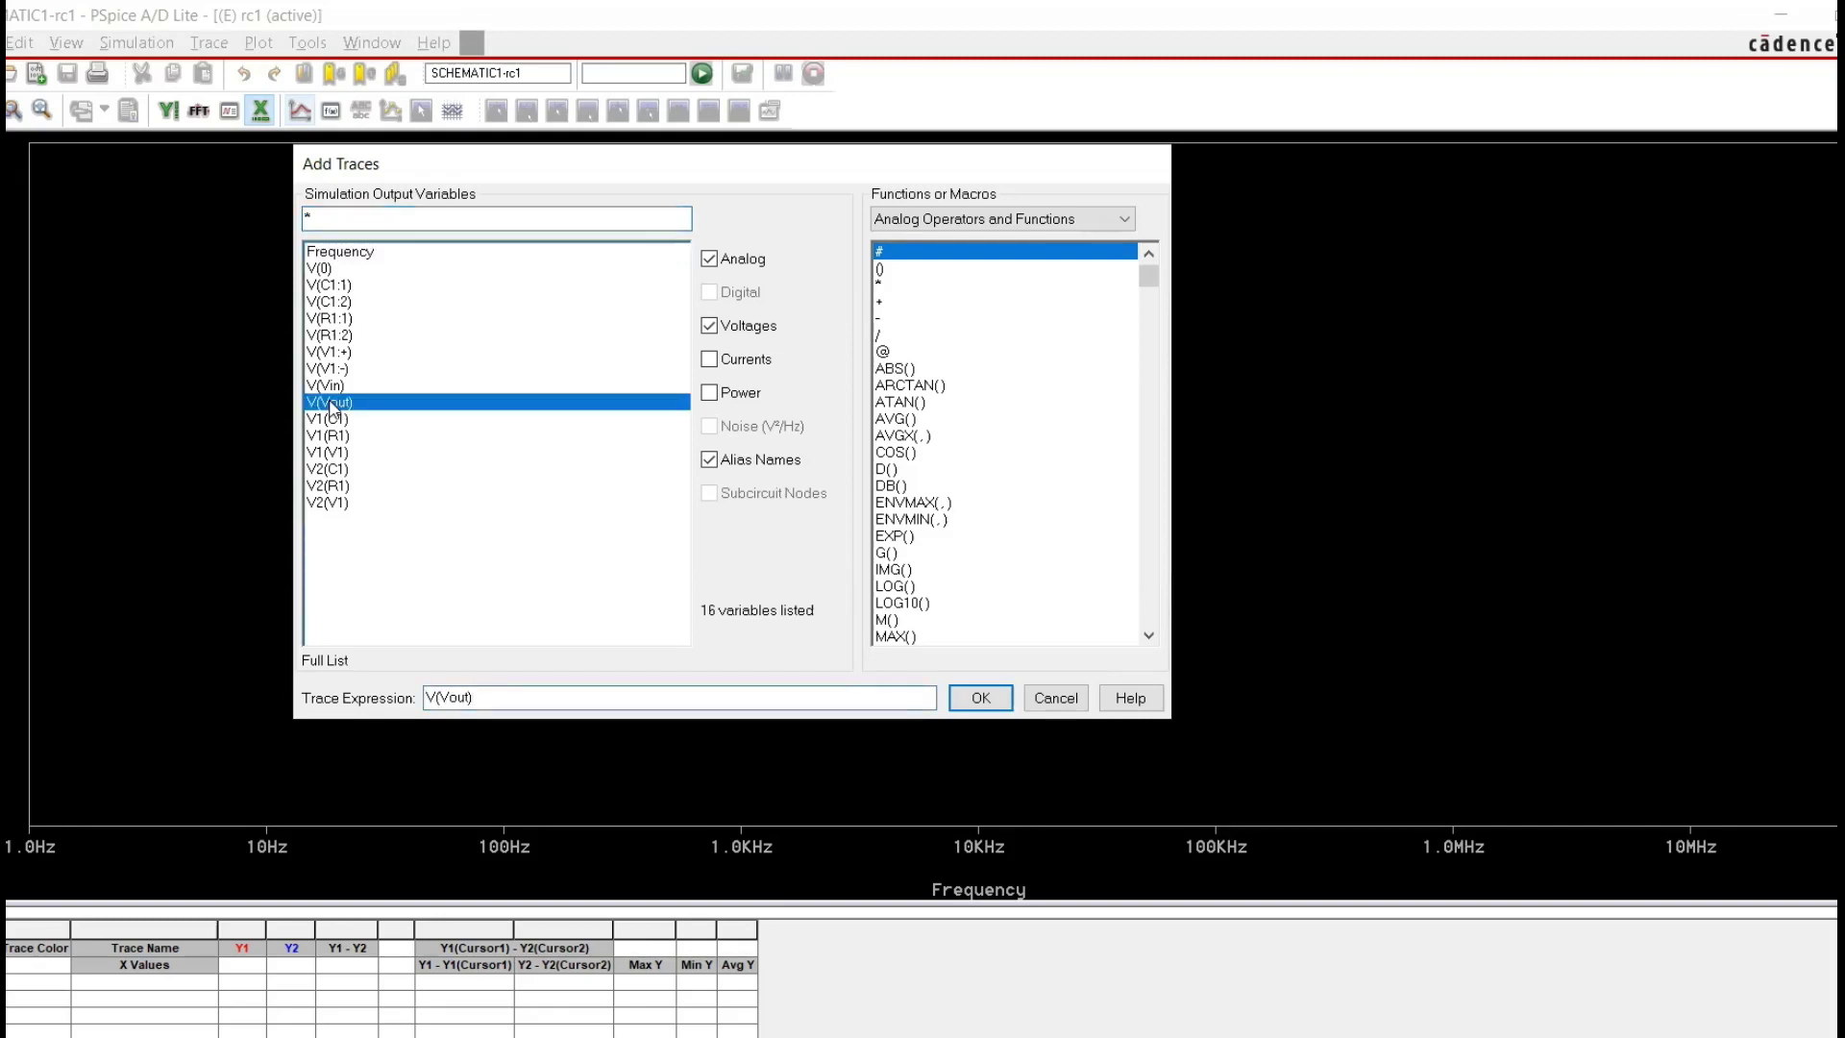
type("/")
left_click(331, 385)
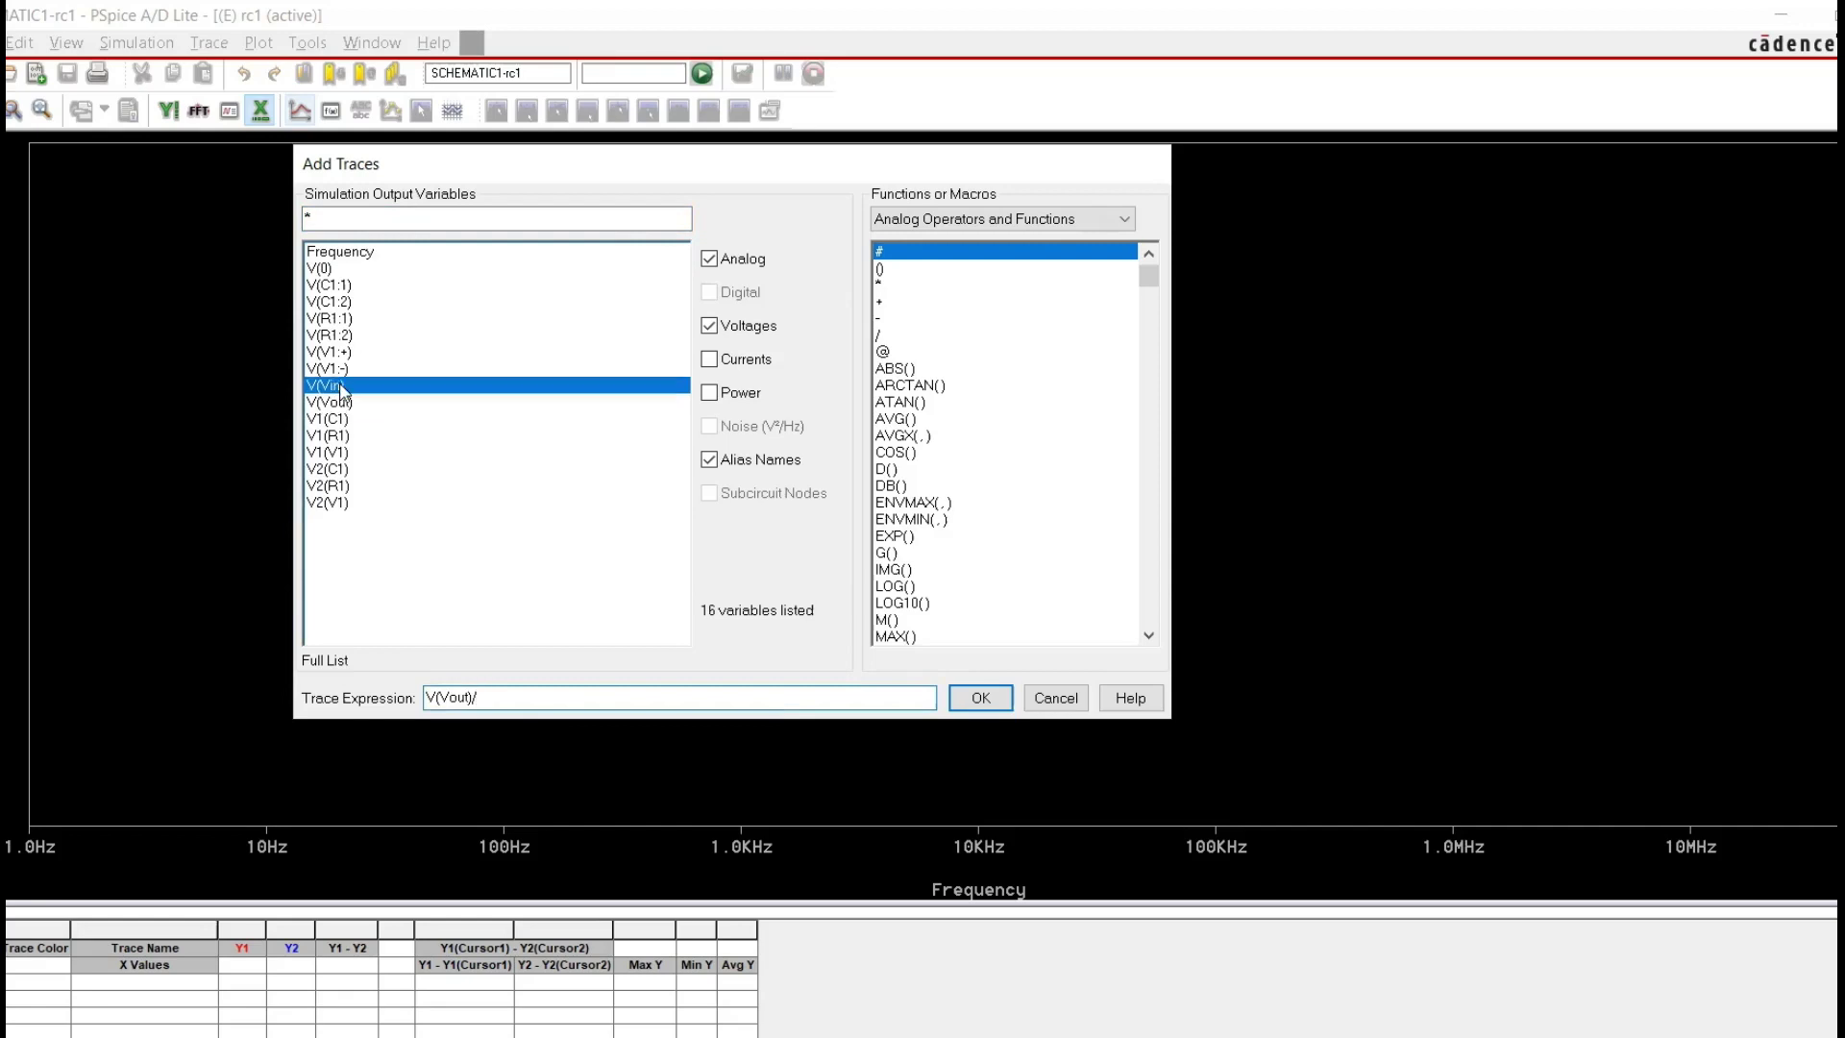
left_click(982, 700)
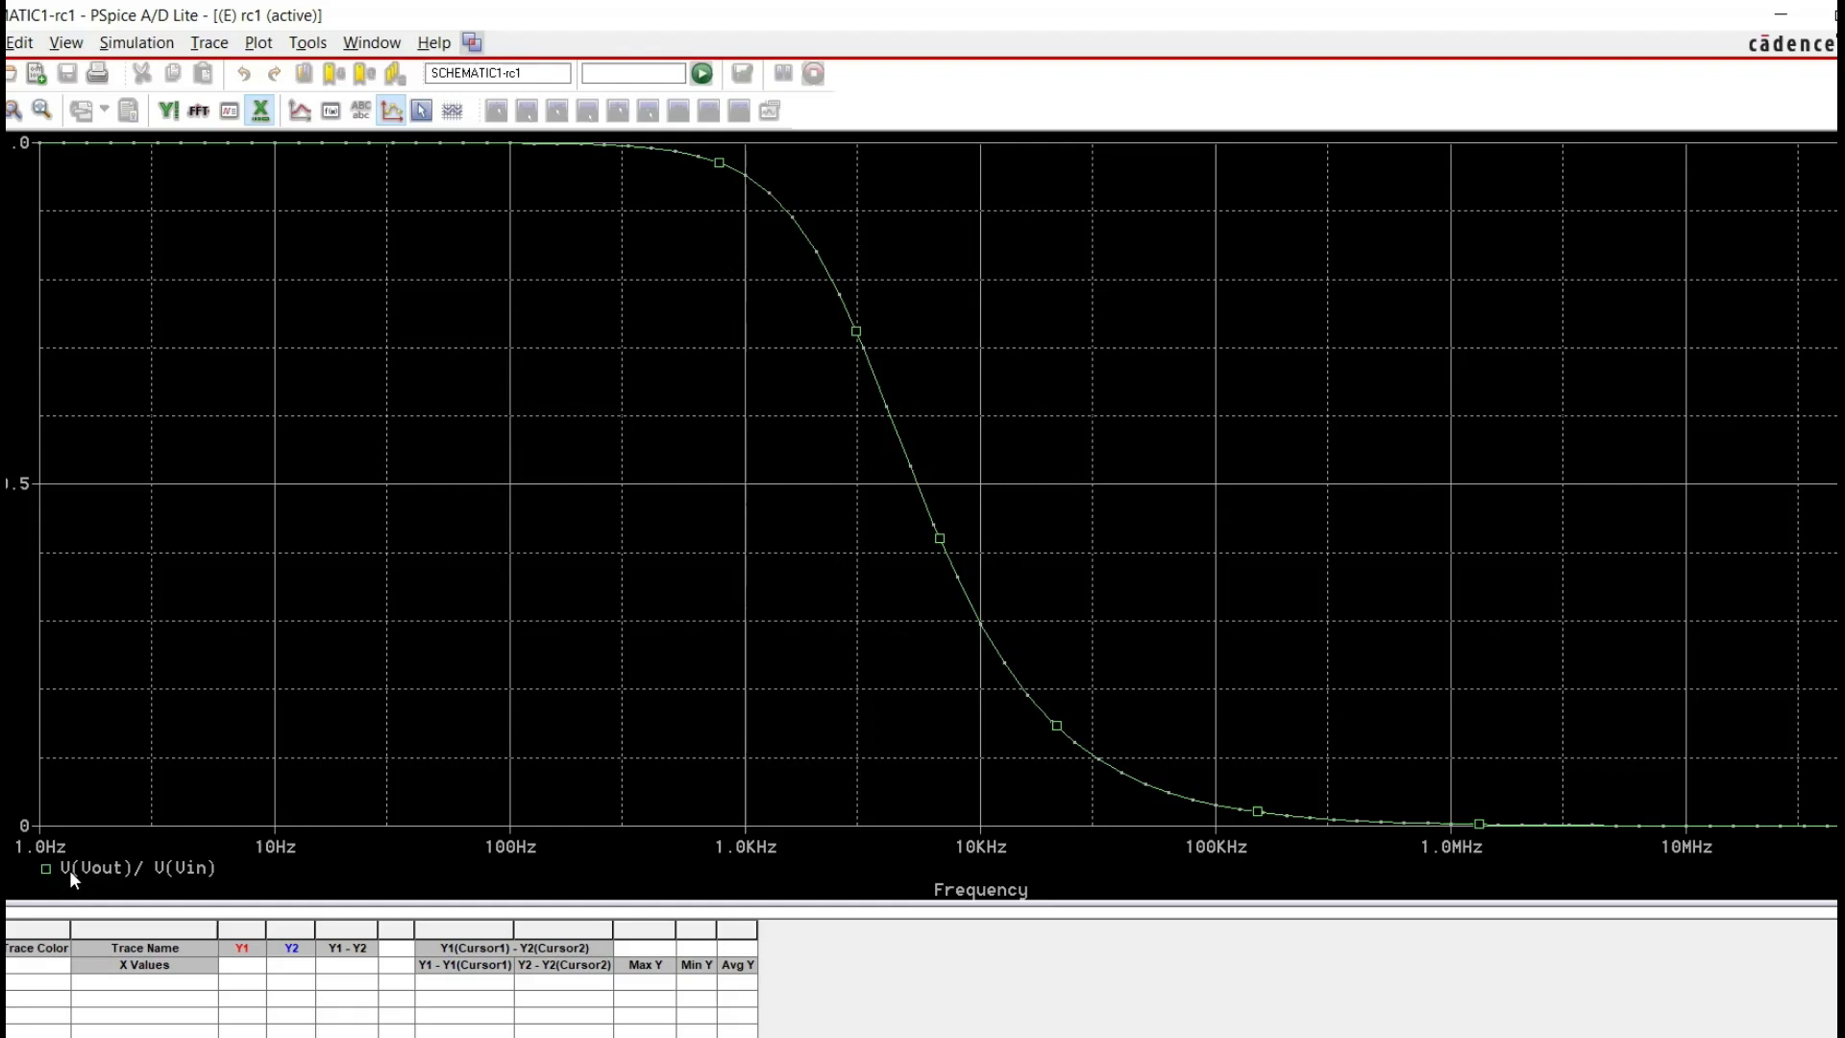
Edit the V(Vout)/V(Vin) trace expression, adding 20*LOG10( to it.
double_click(95, 869)
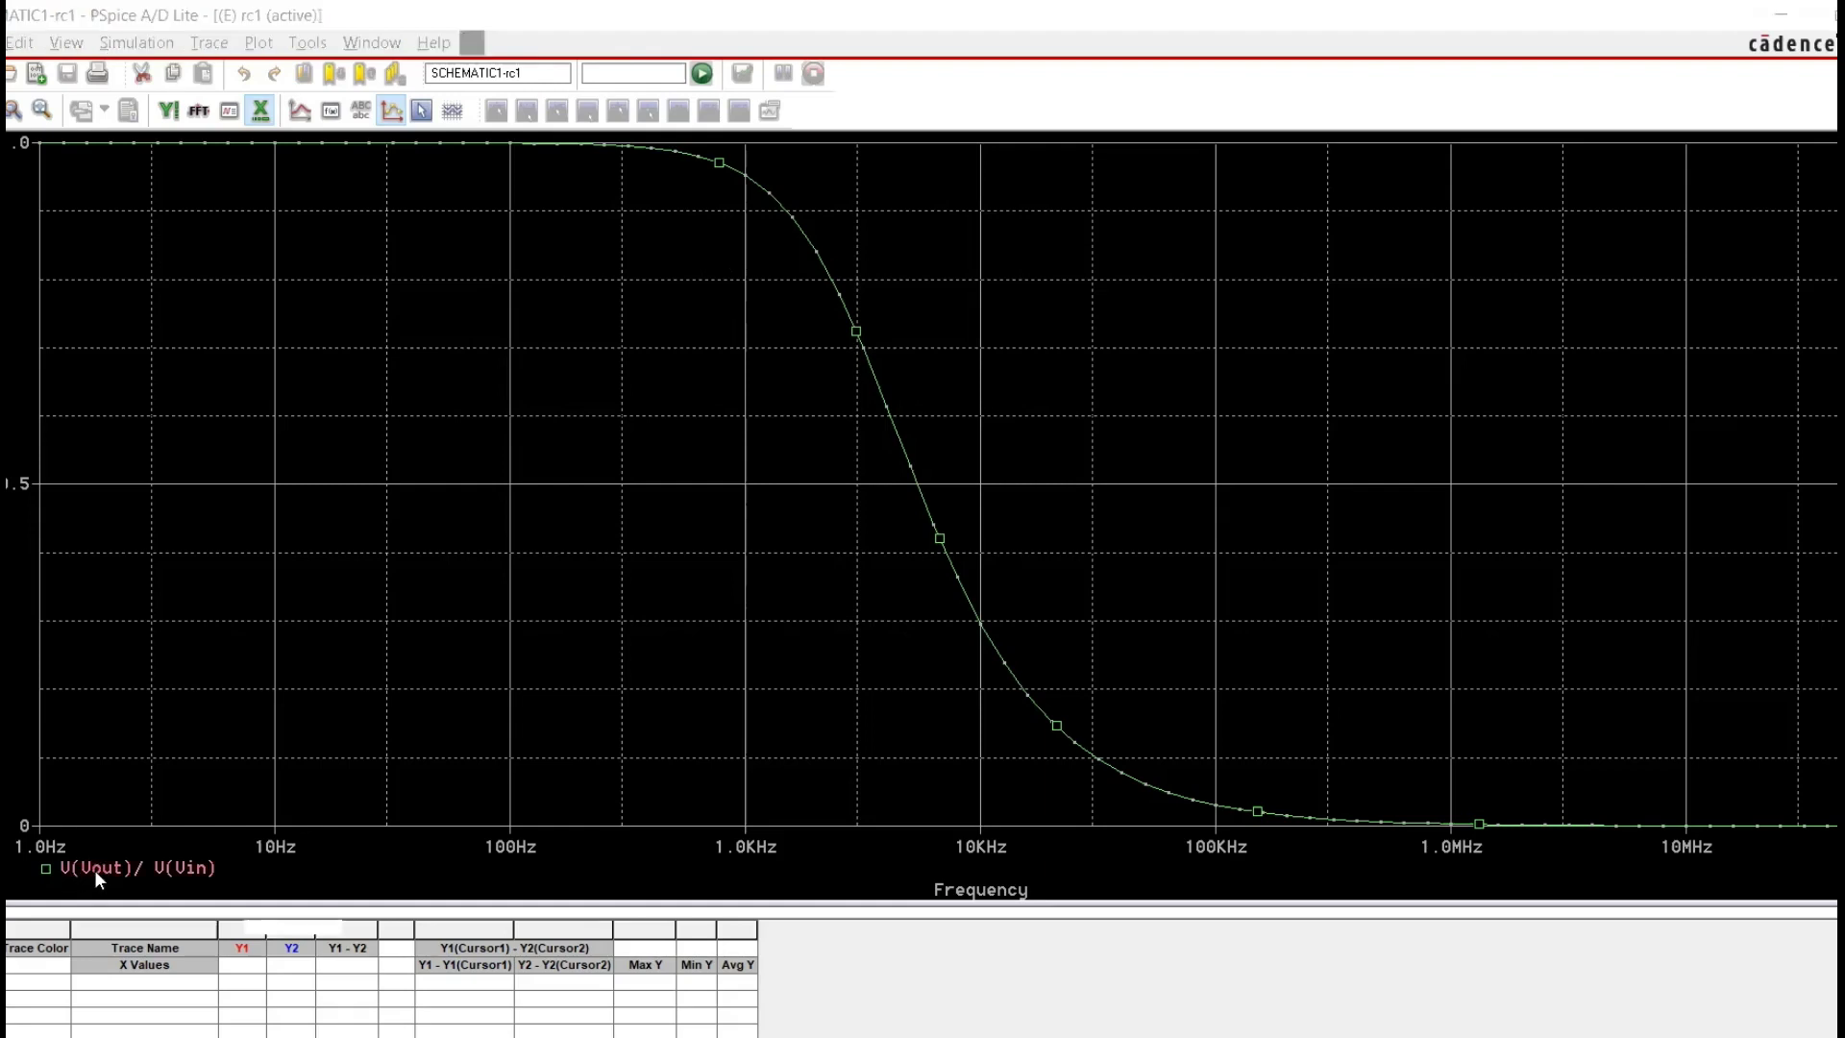
left_click(577, 694)
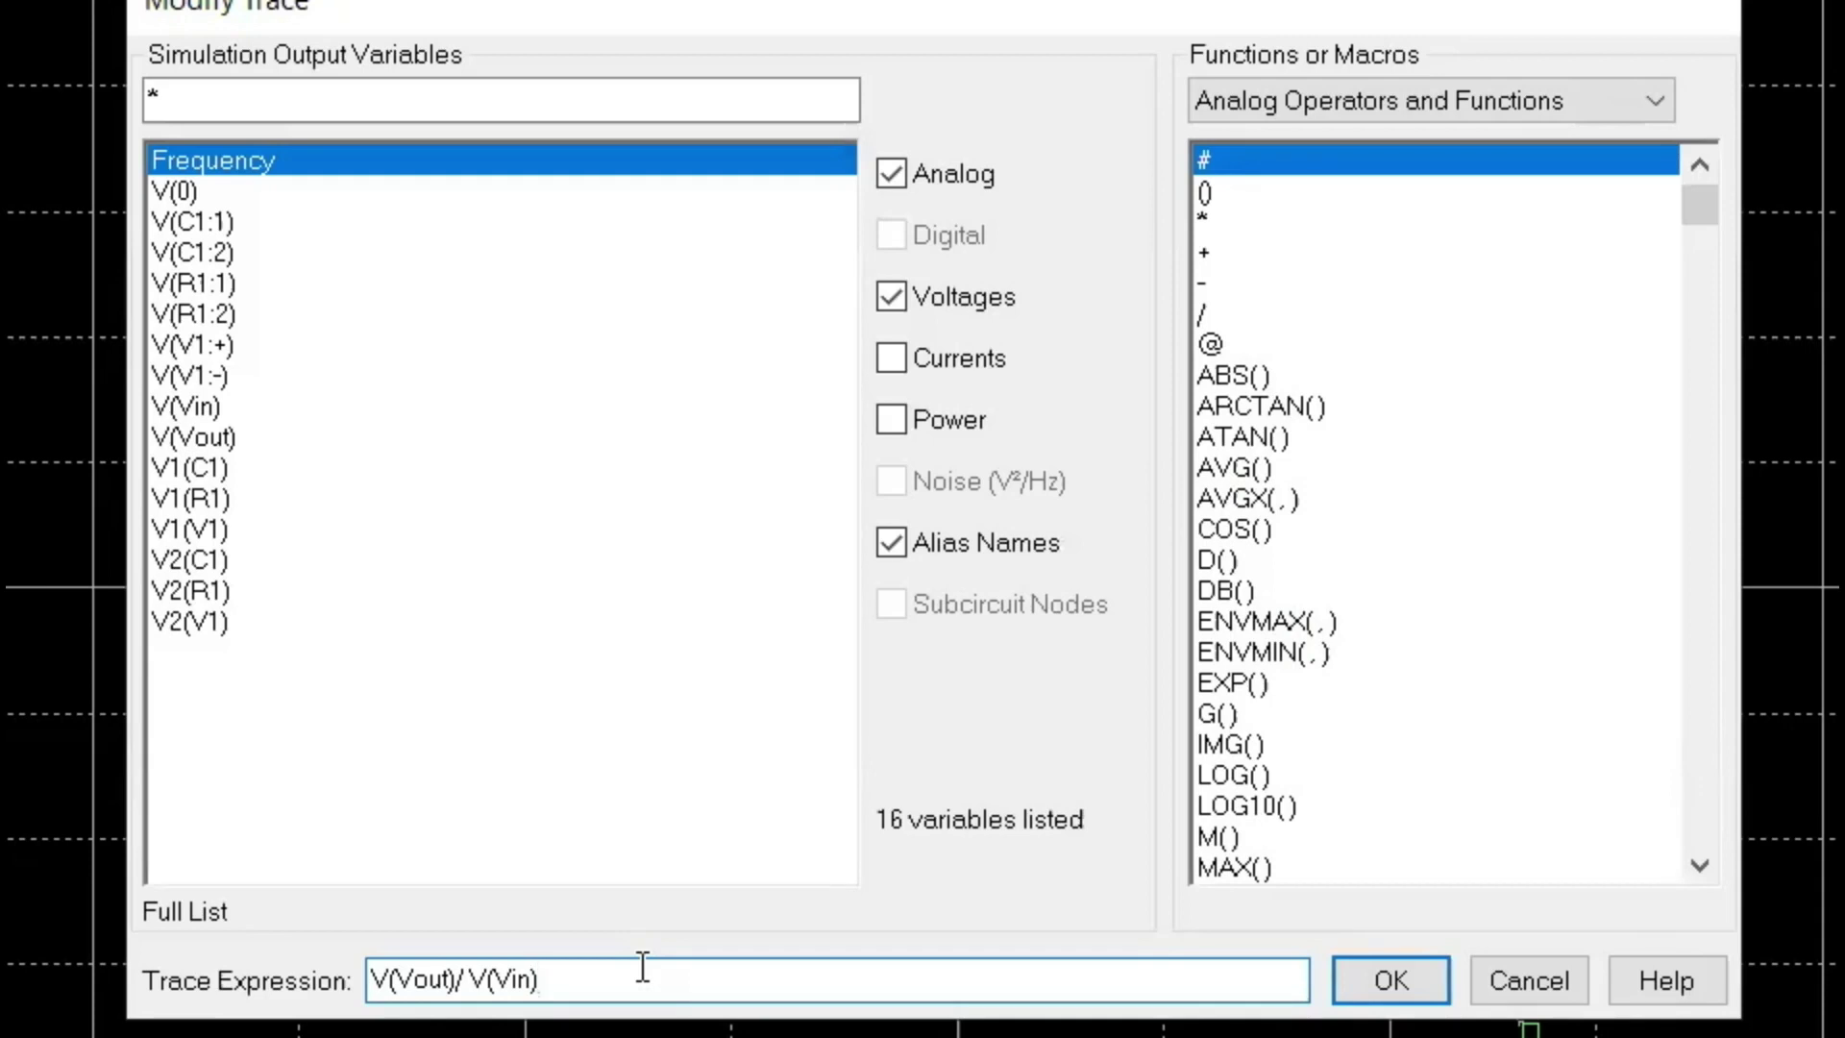
key("Left")
key("Left")
key("Left")
key("Left")
key("Left")
key("Left")
key("Left")
key("Left")
key("Left")
key("Left")
key("Left")
key("Left")
key("Left")
key("Left")
key("Left")
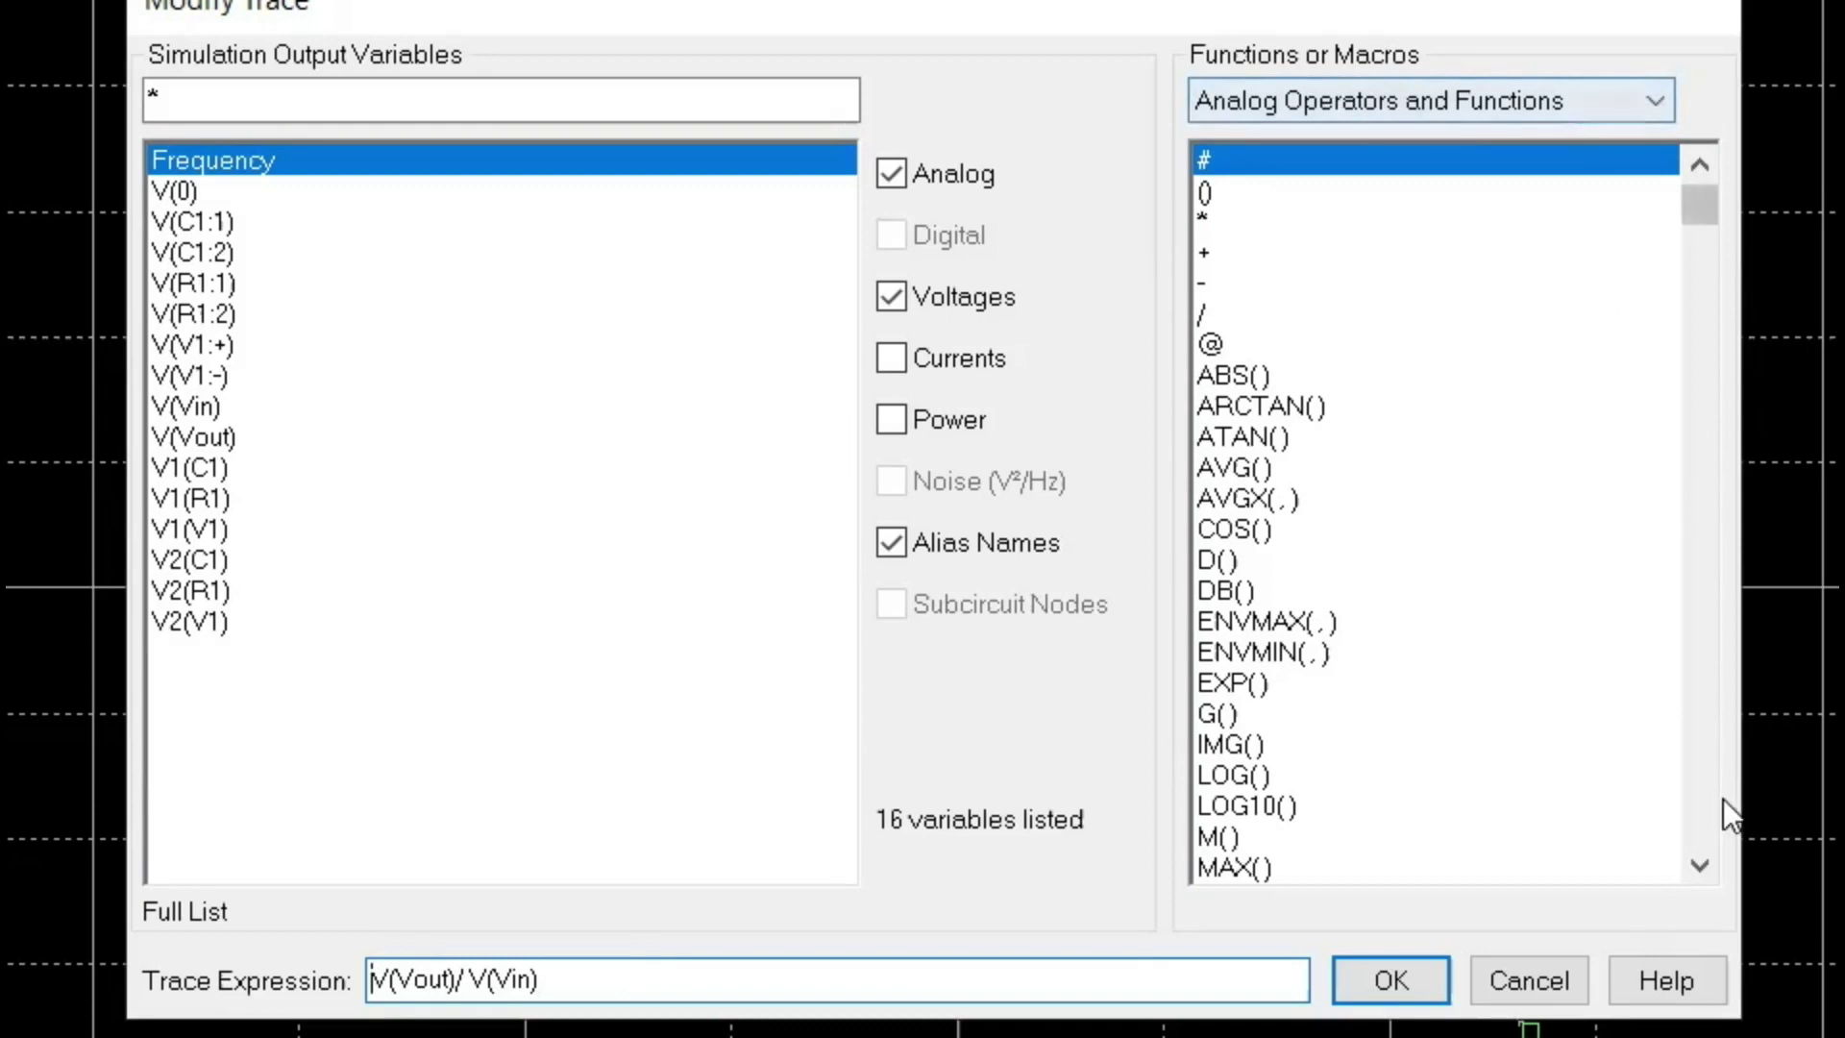
left_click(1701, 866)
left_click(1701, 865)
left_click(1700, 865)
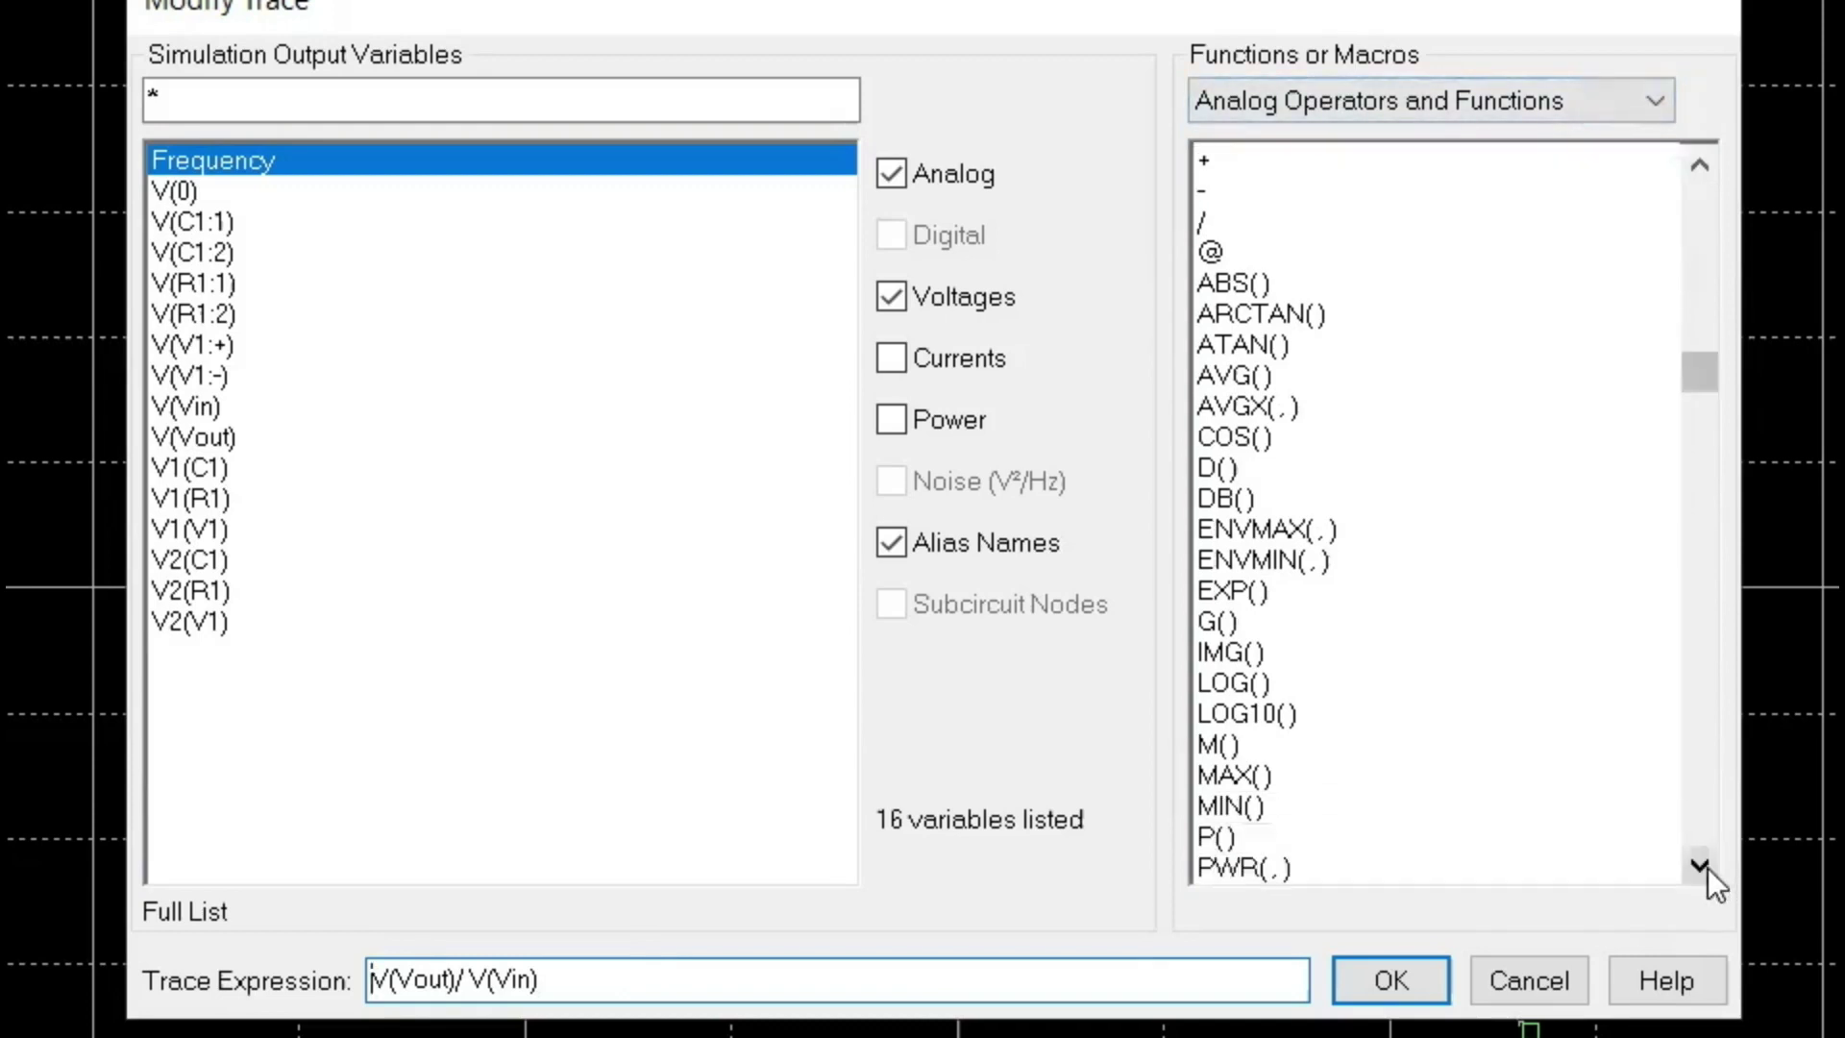
left_click(1700, 866)
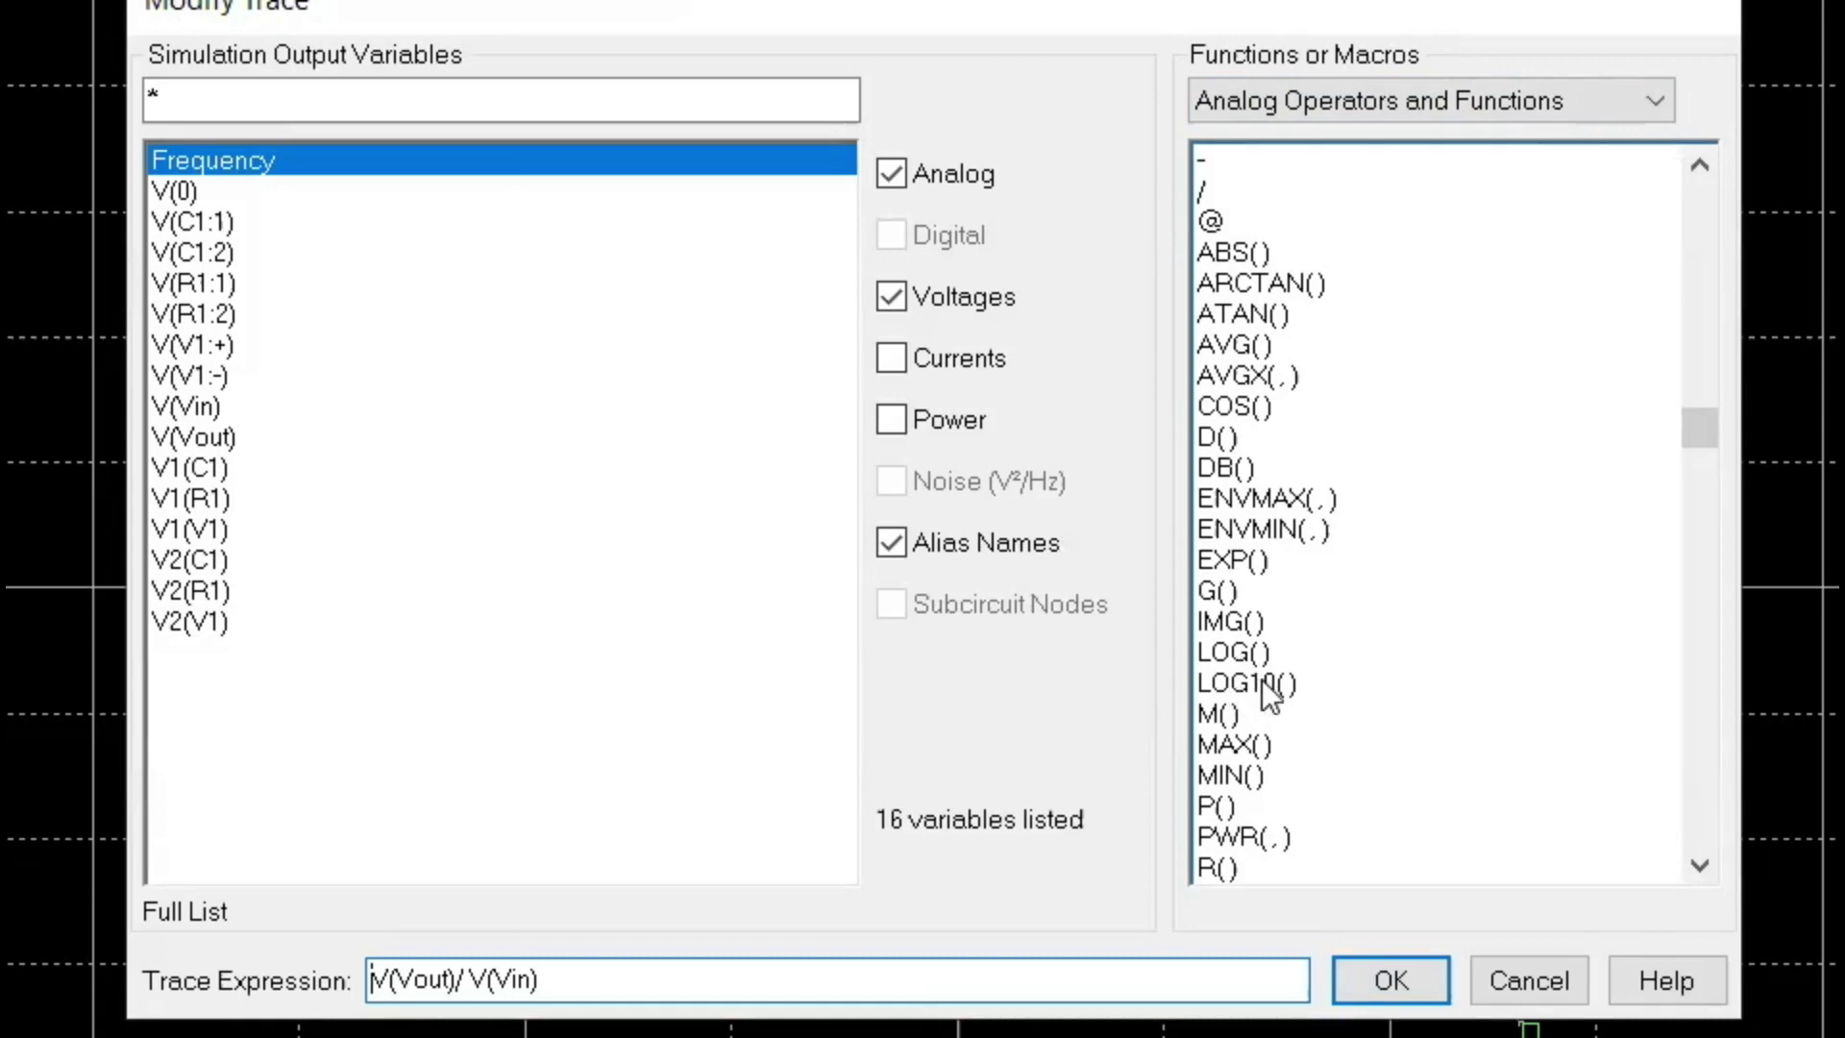
left_click(704, 980)
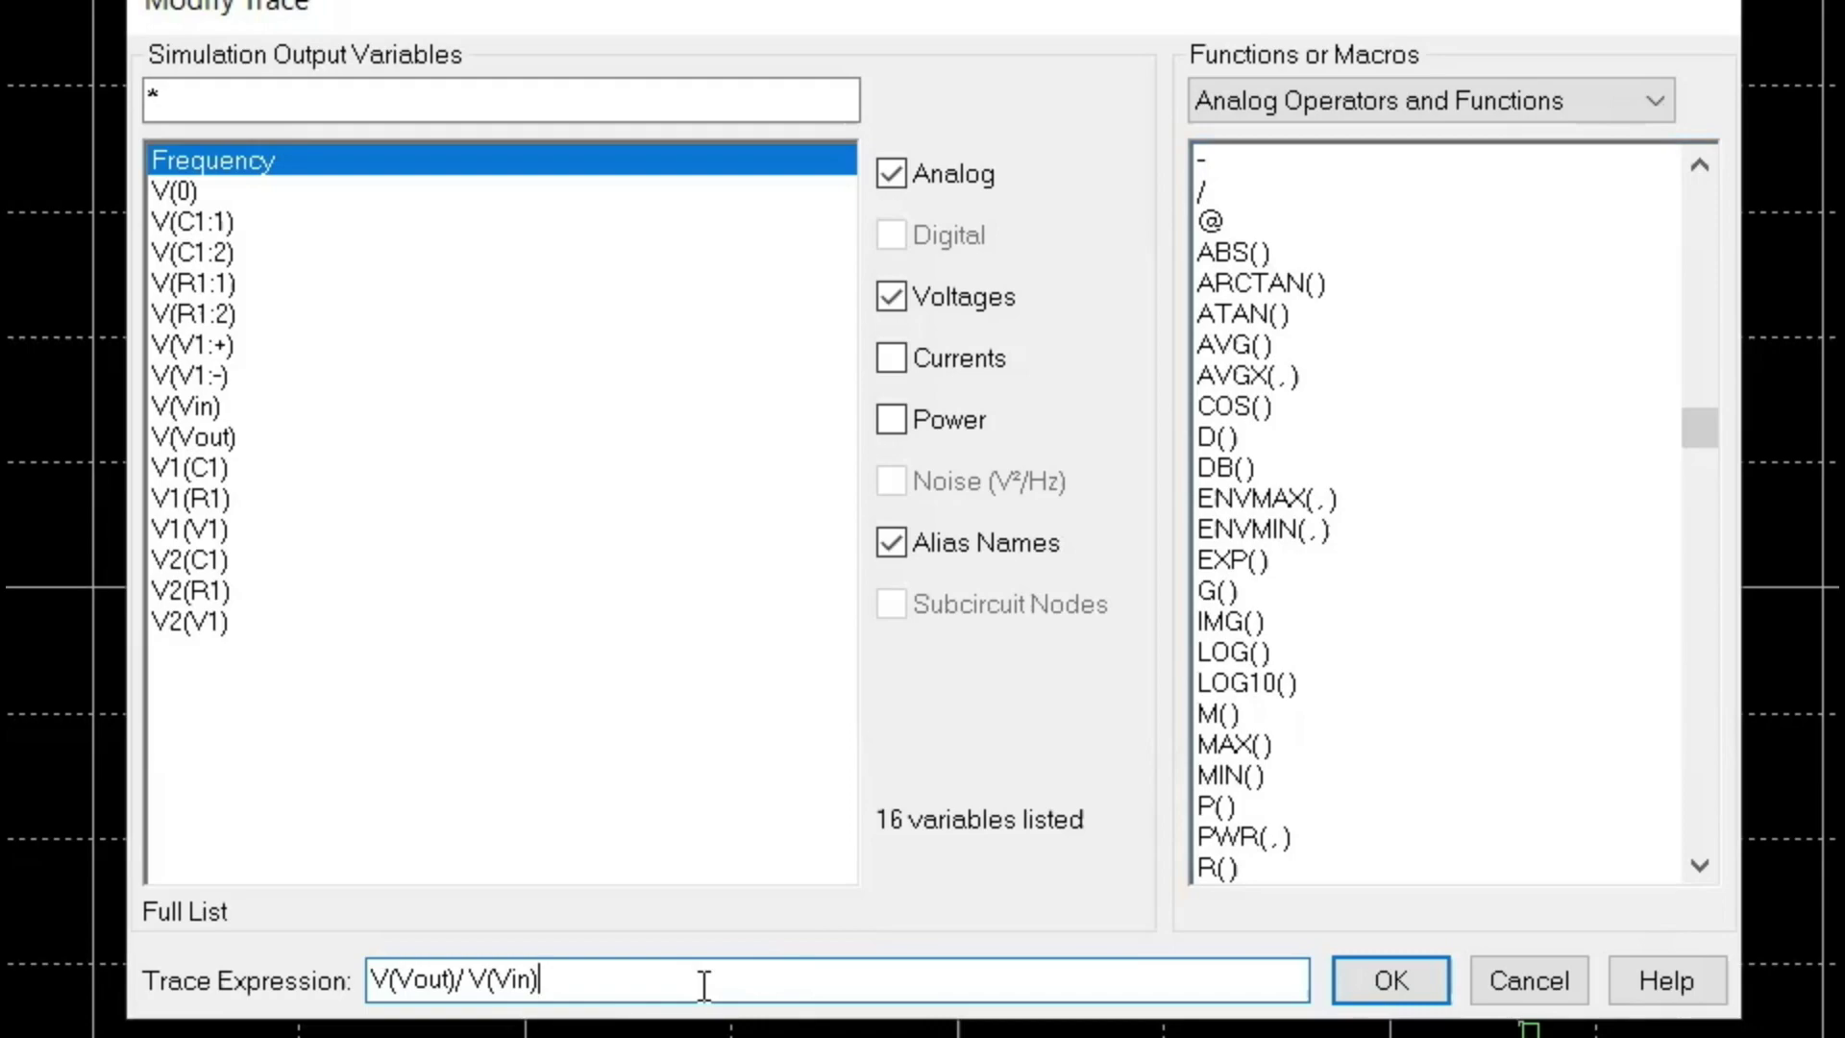
type("2")
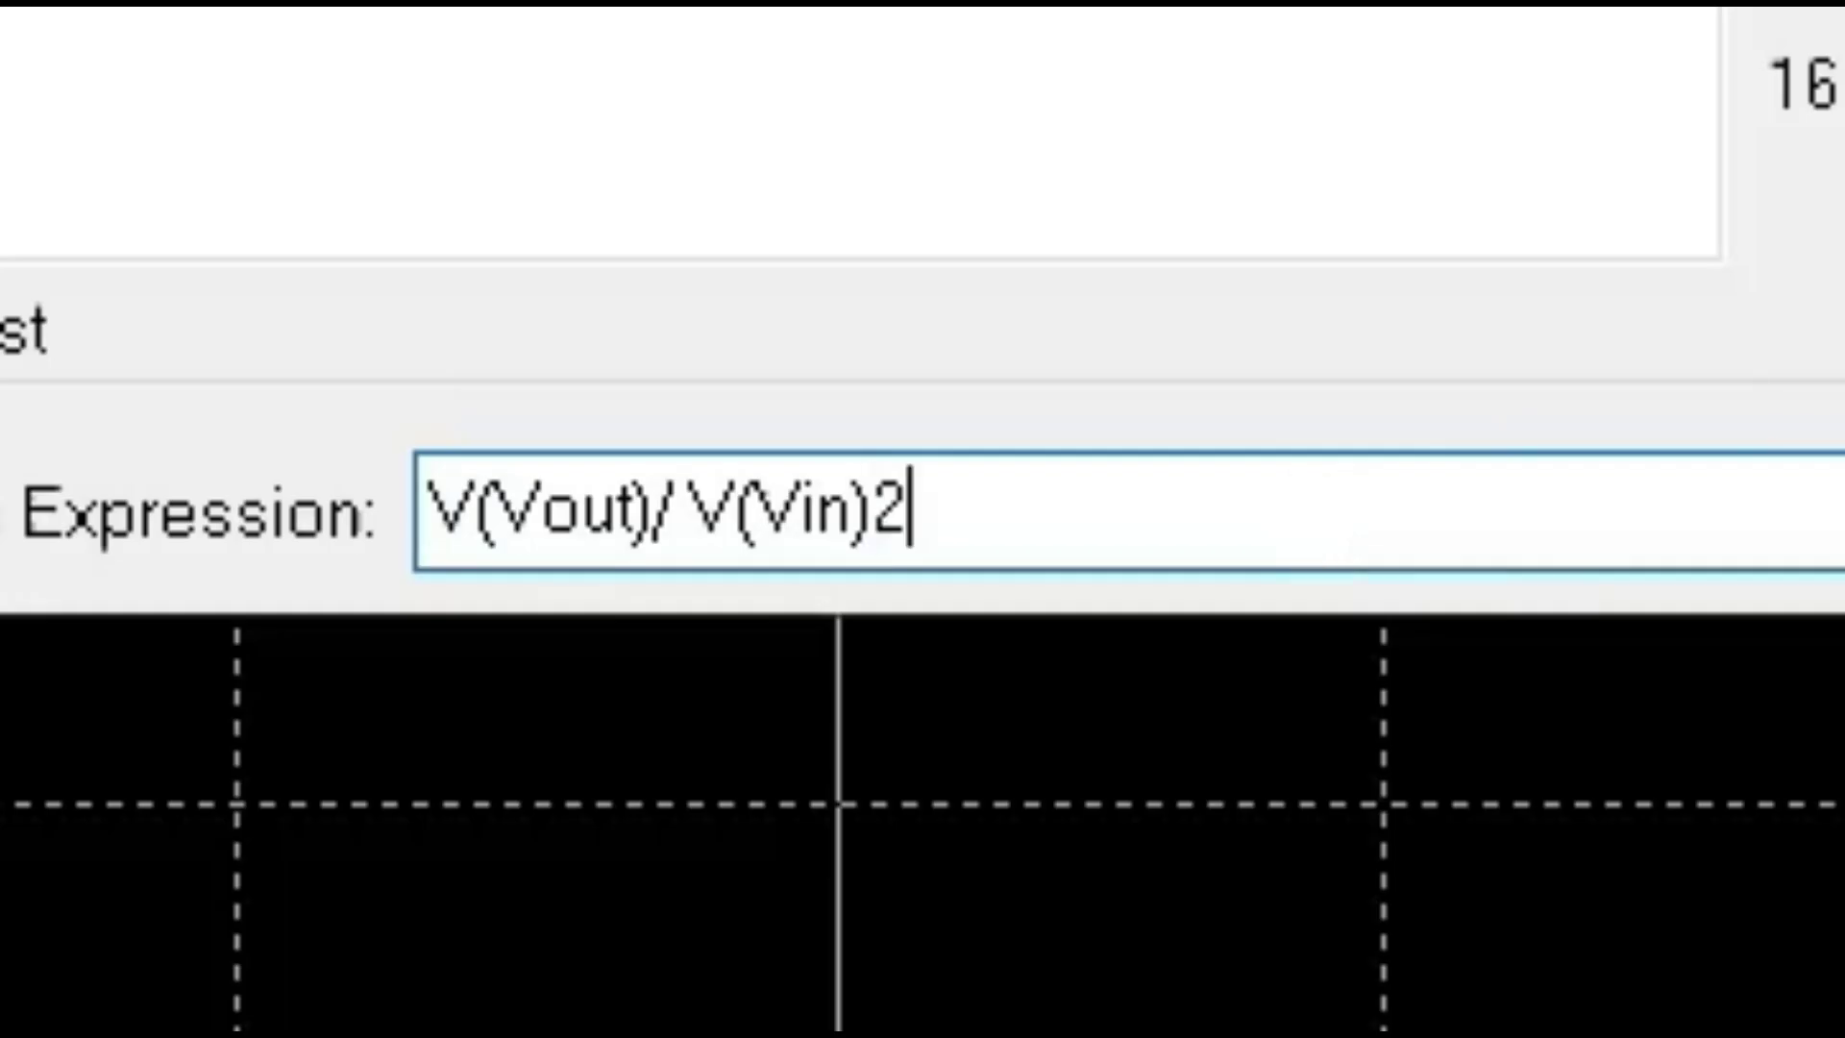
type("0*L")
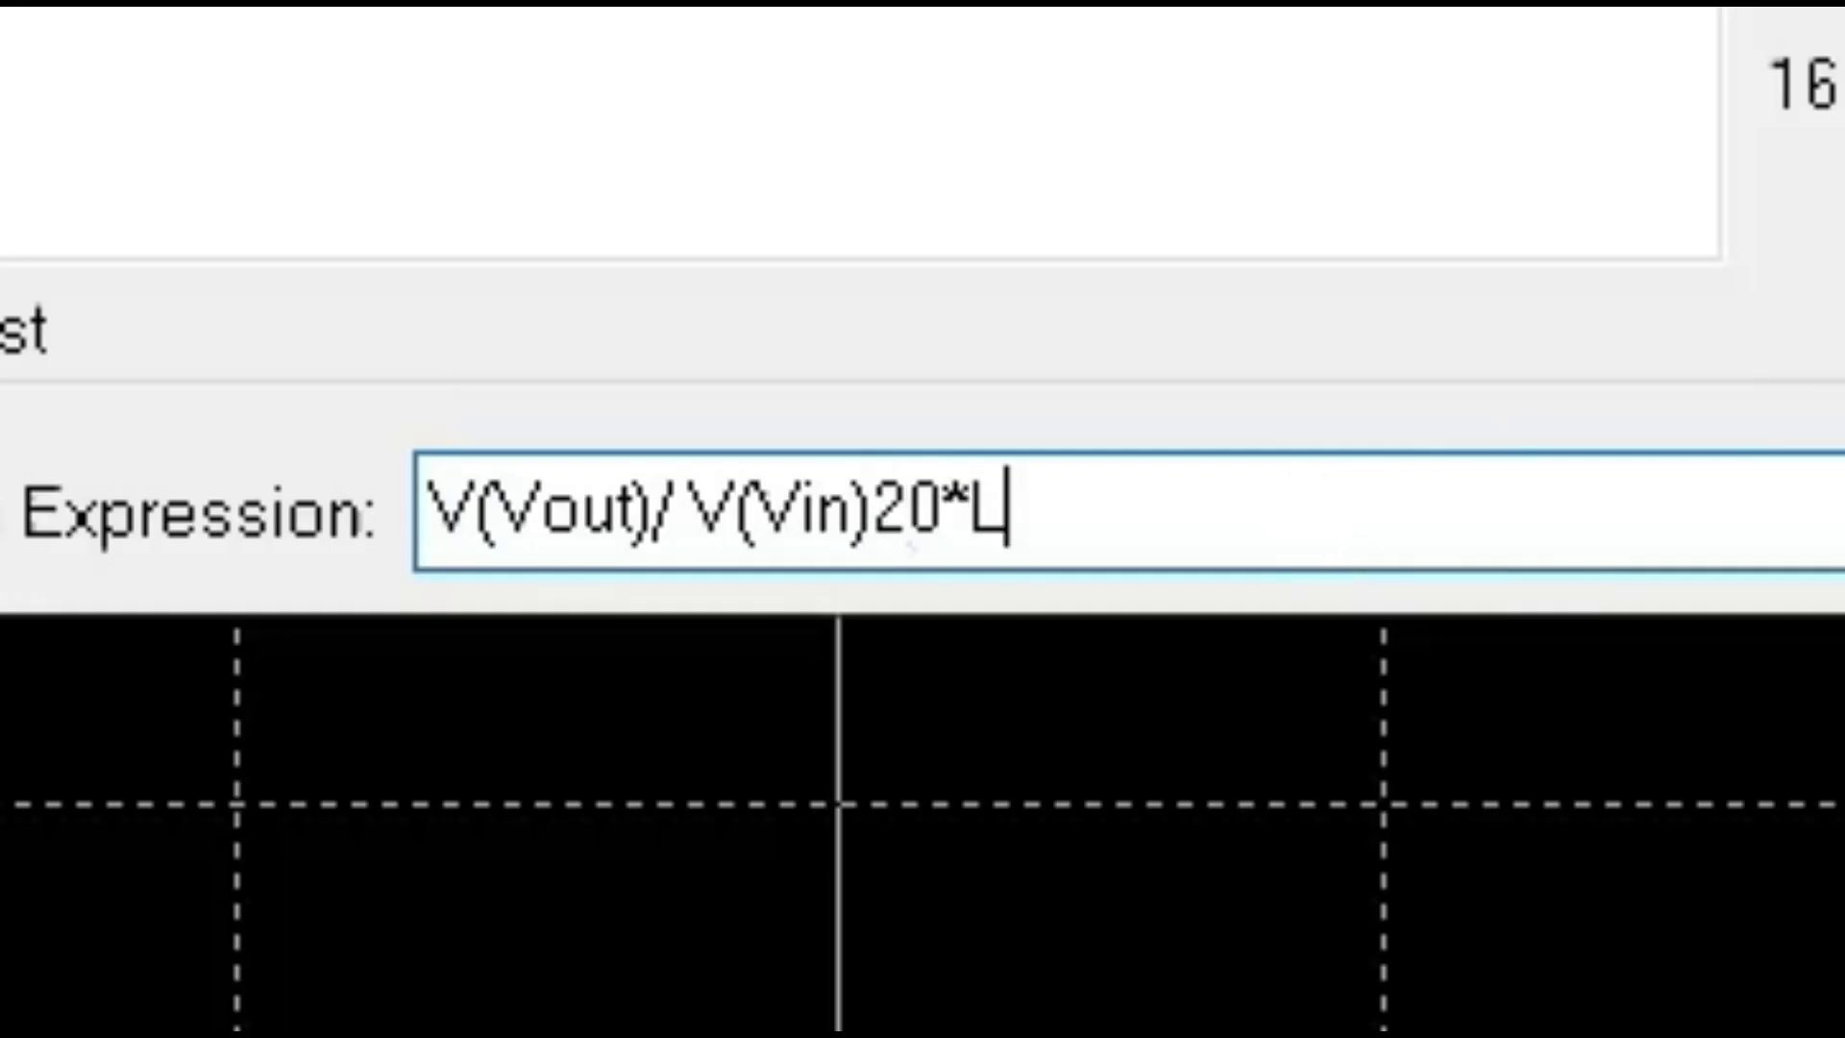
type("OG10(")
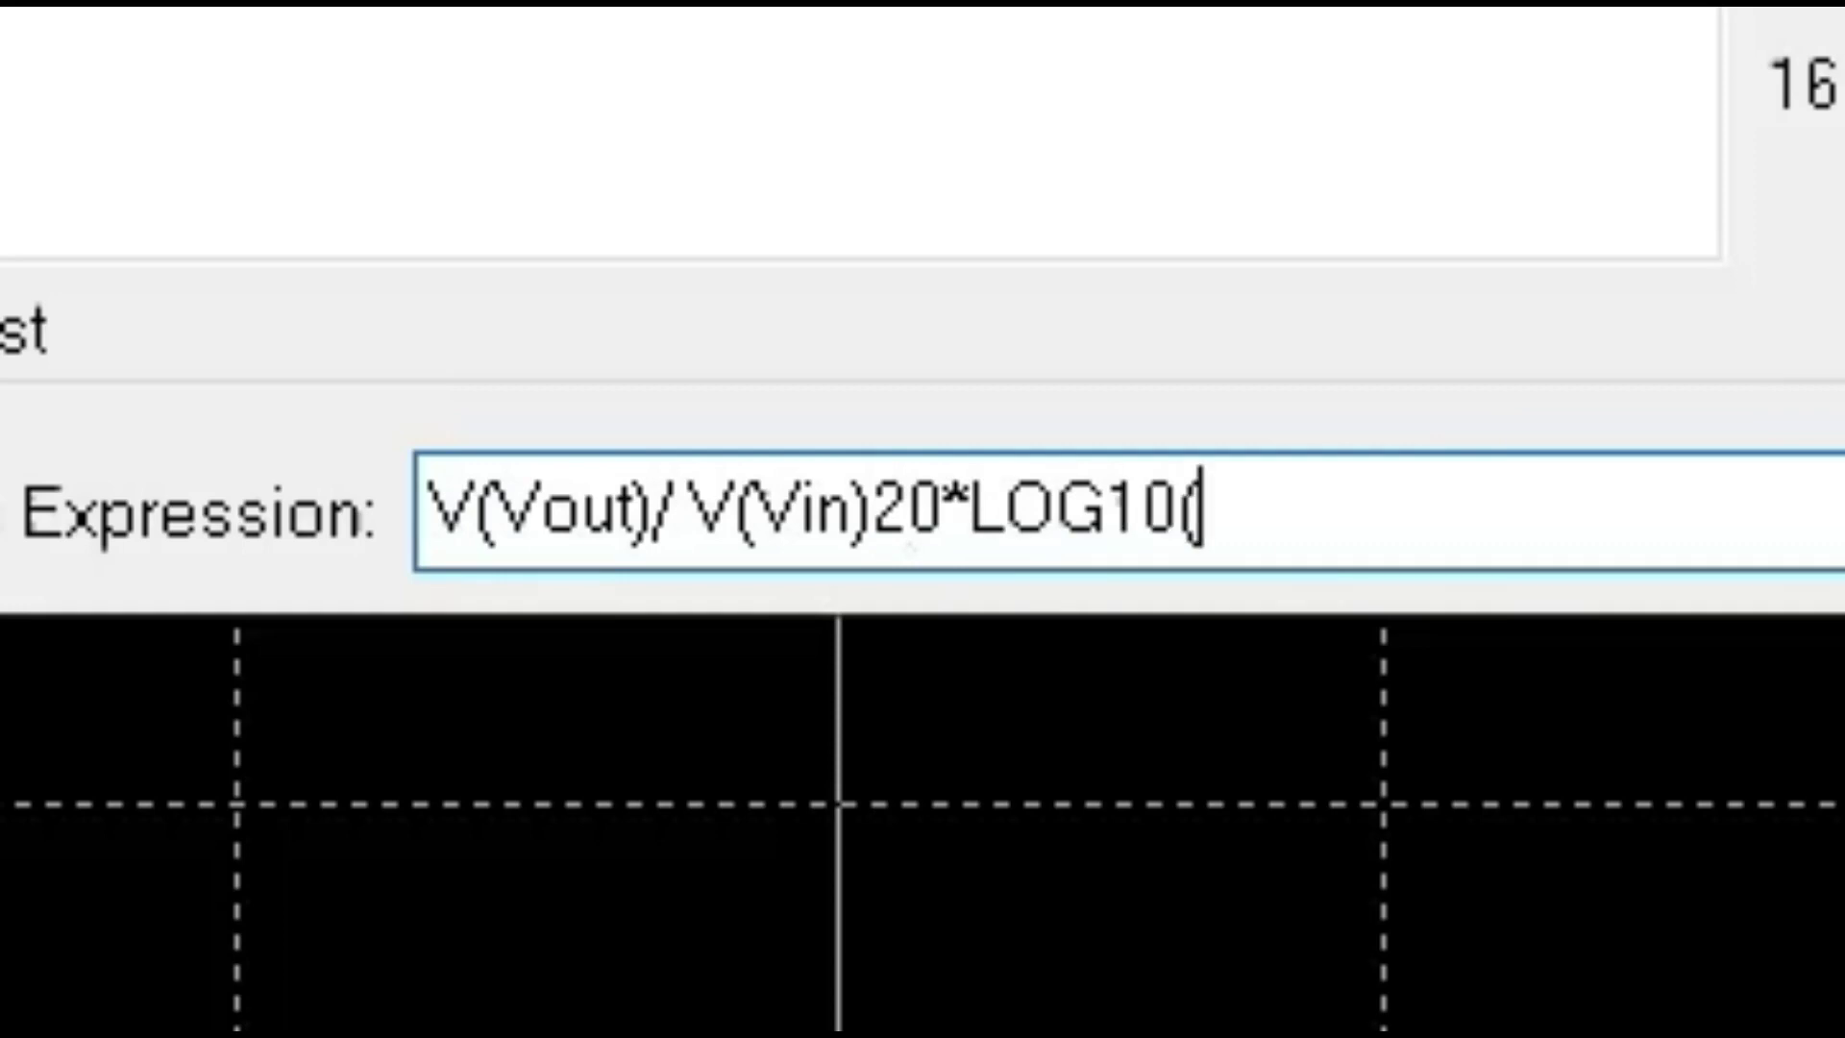
Move the V(Vout)/ V(Vin) ratio inside the LOG10 parentheses and replot in dB.
left_click(1180, 509)
left_click(1047, 509)
left_click(910, 510)
left_click(943, 509)
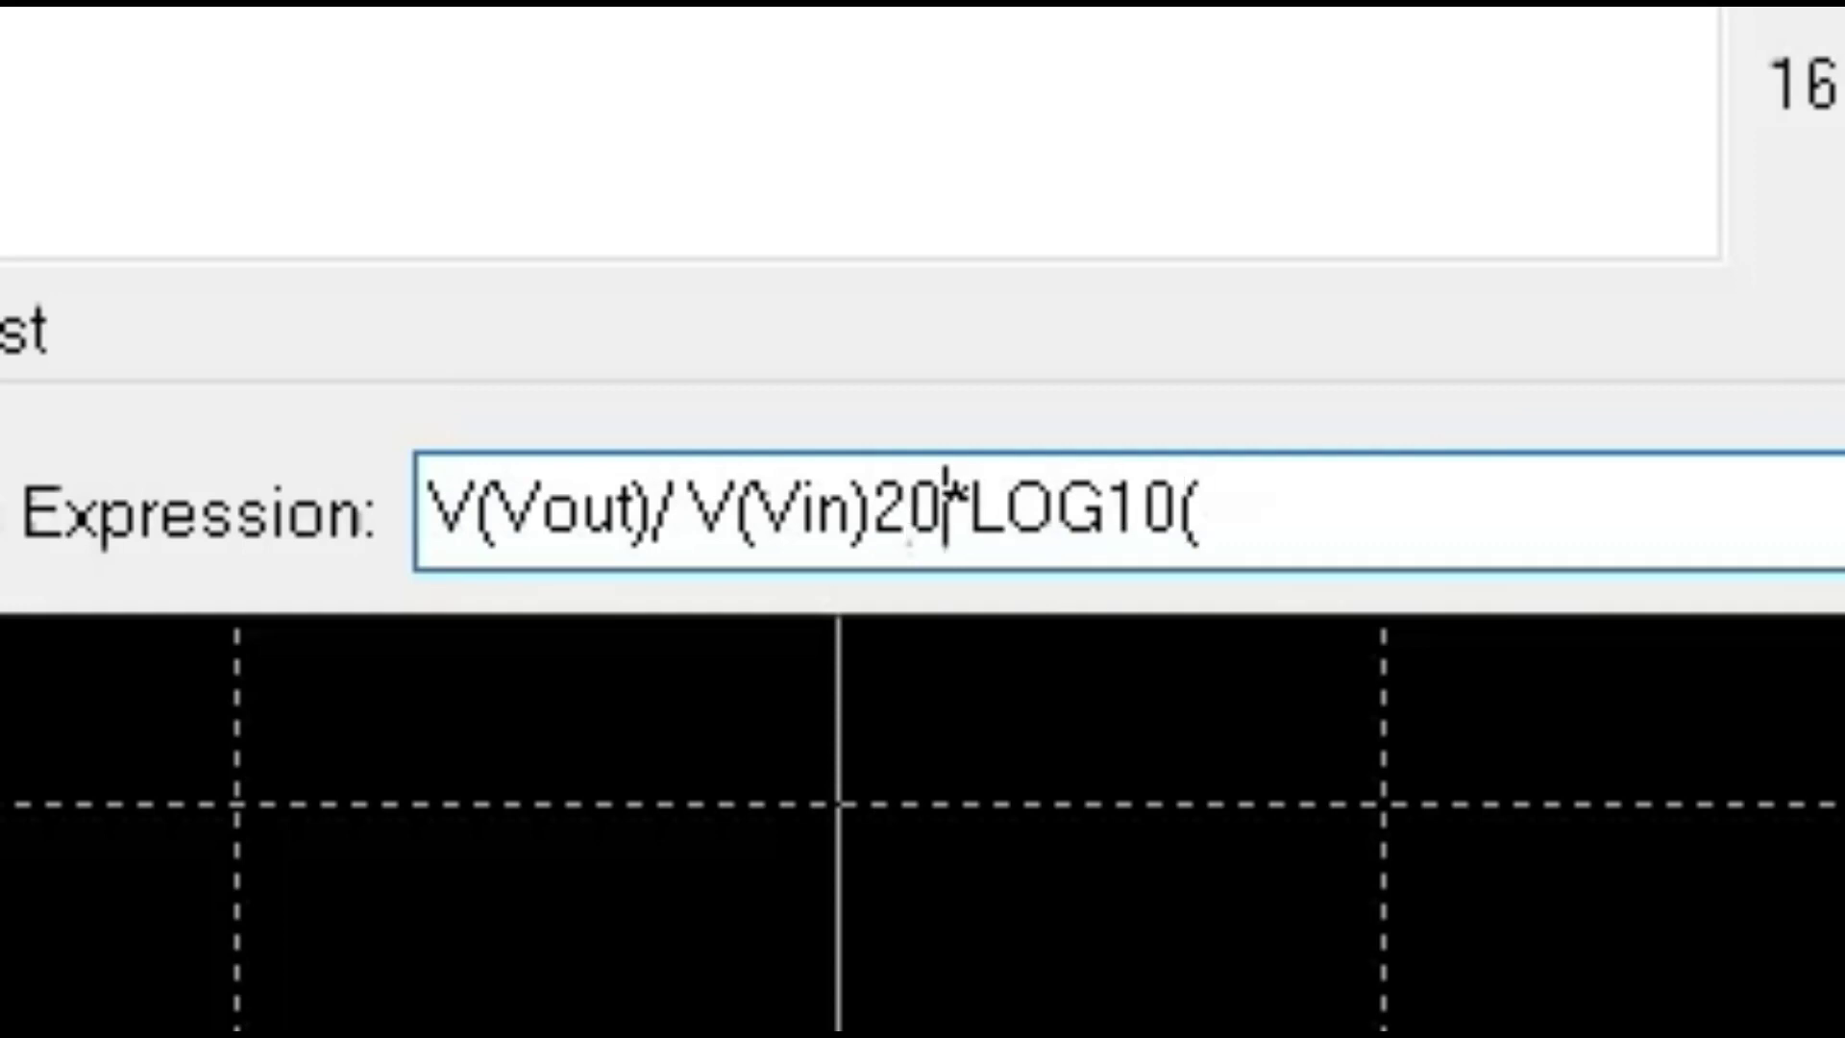
left_click_drag(874, 509, 429, 509)
key("ctrl+c")
key("BackSpace")
left_click(463, 510)
left_click(736, 509)
left_click(756, 510)
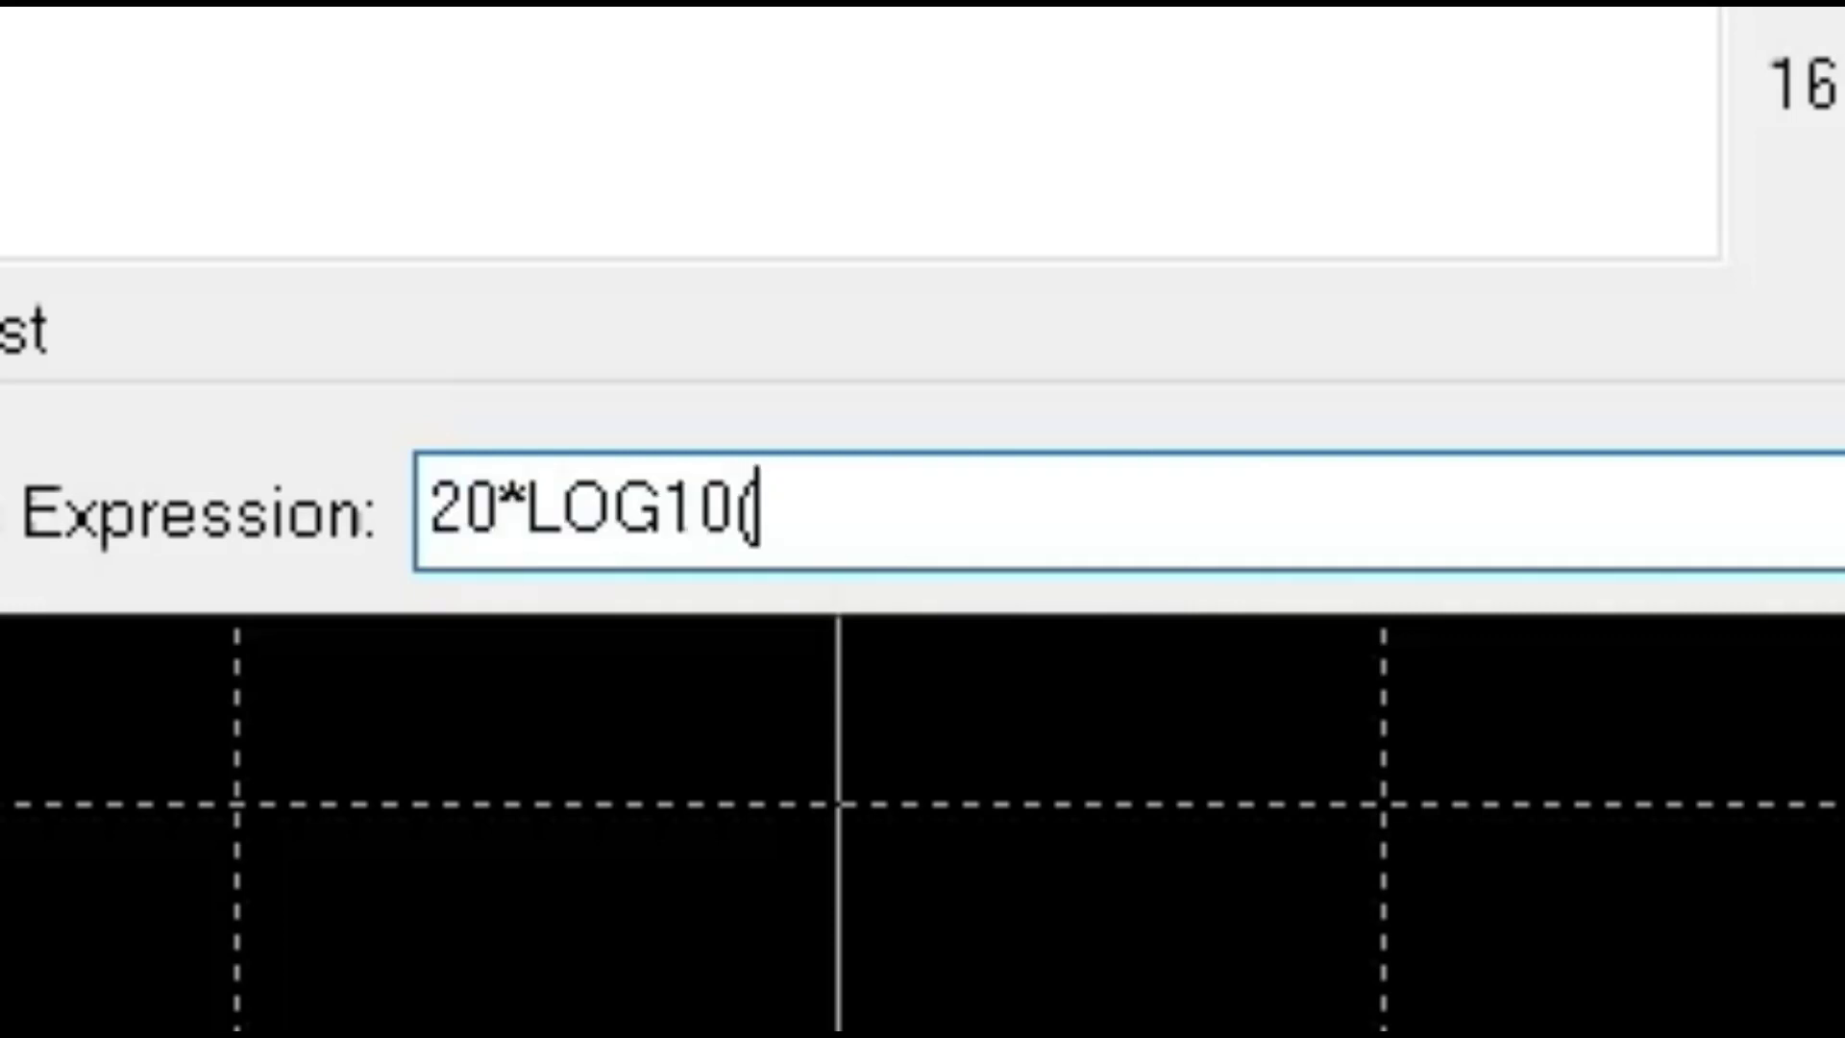
key("ctrl+v")
type(")")
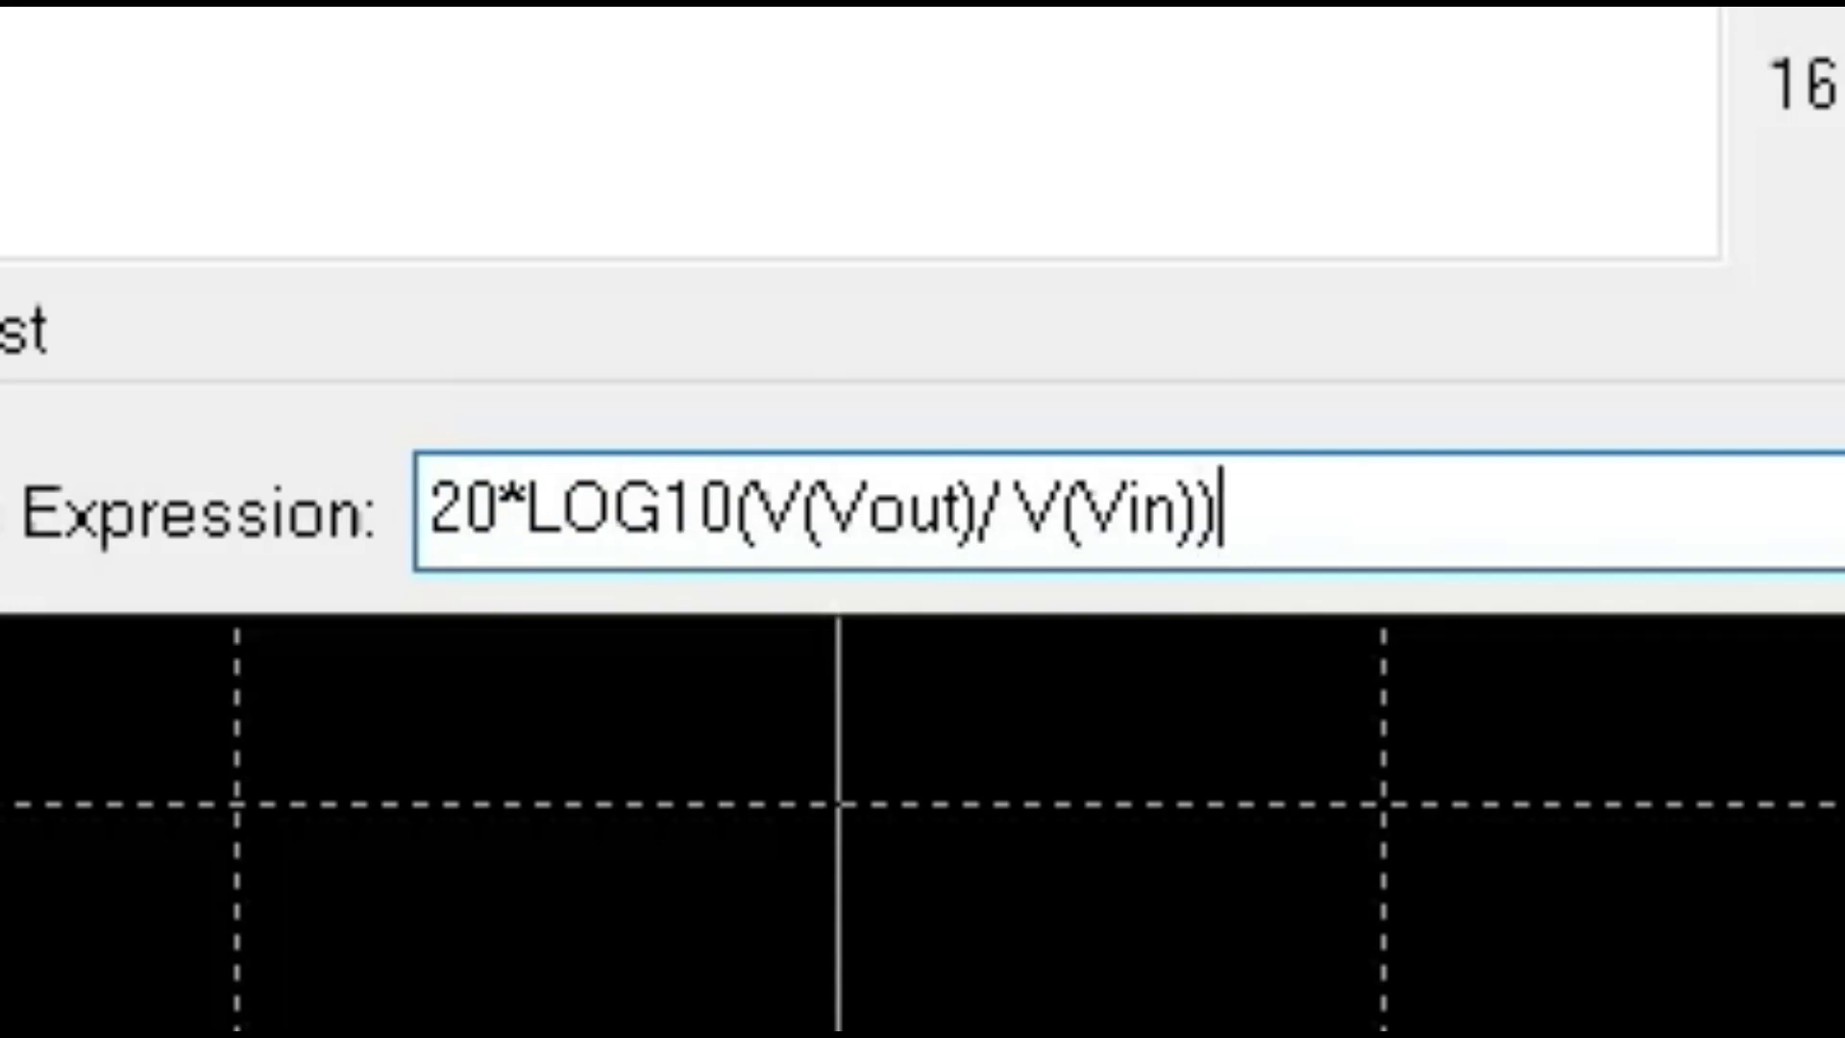
left_click(944, 673)
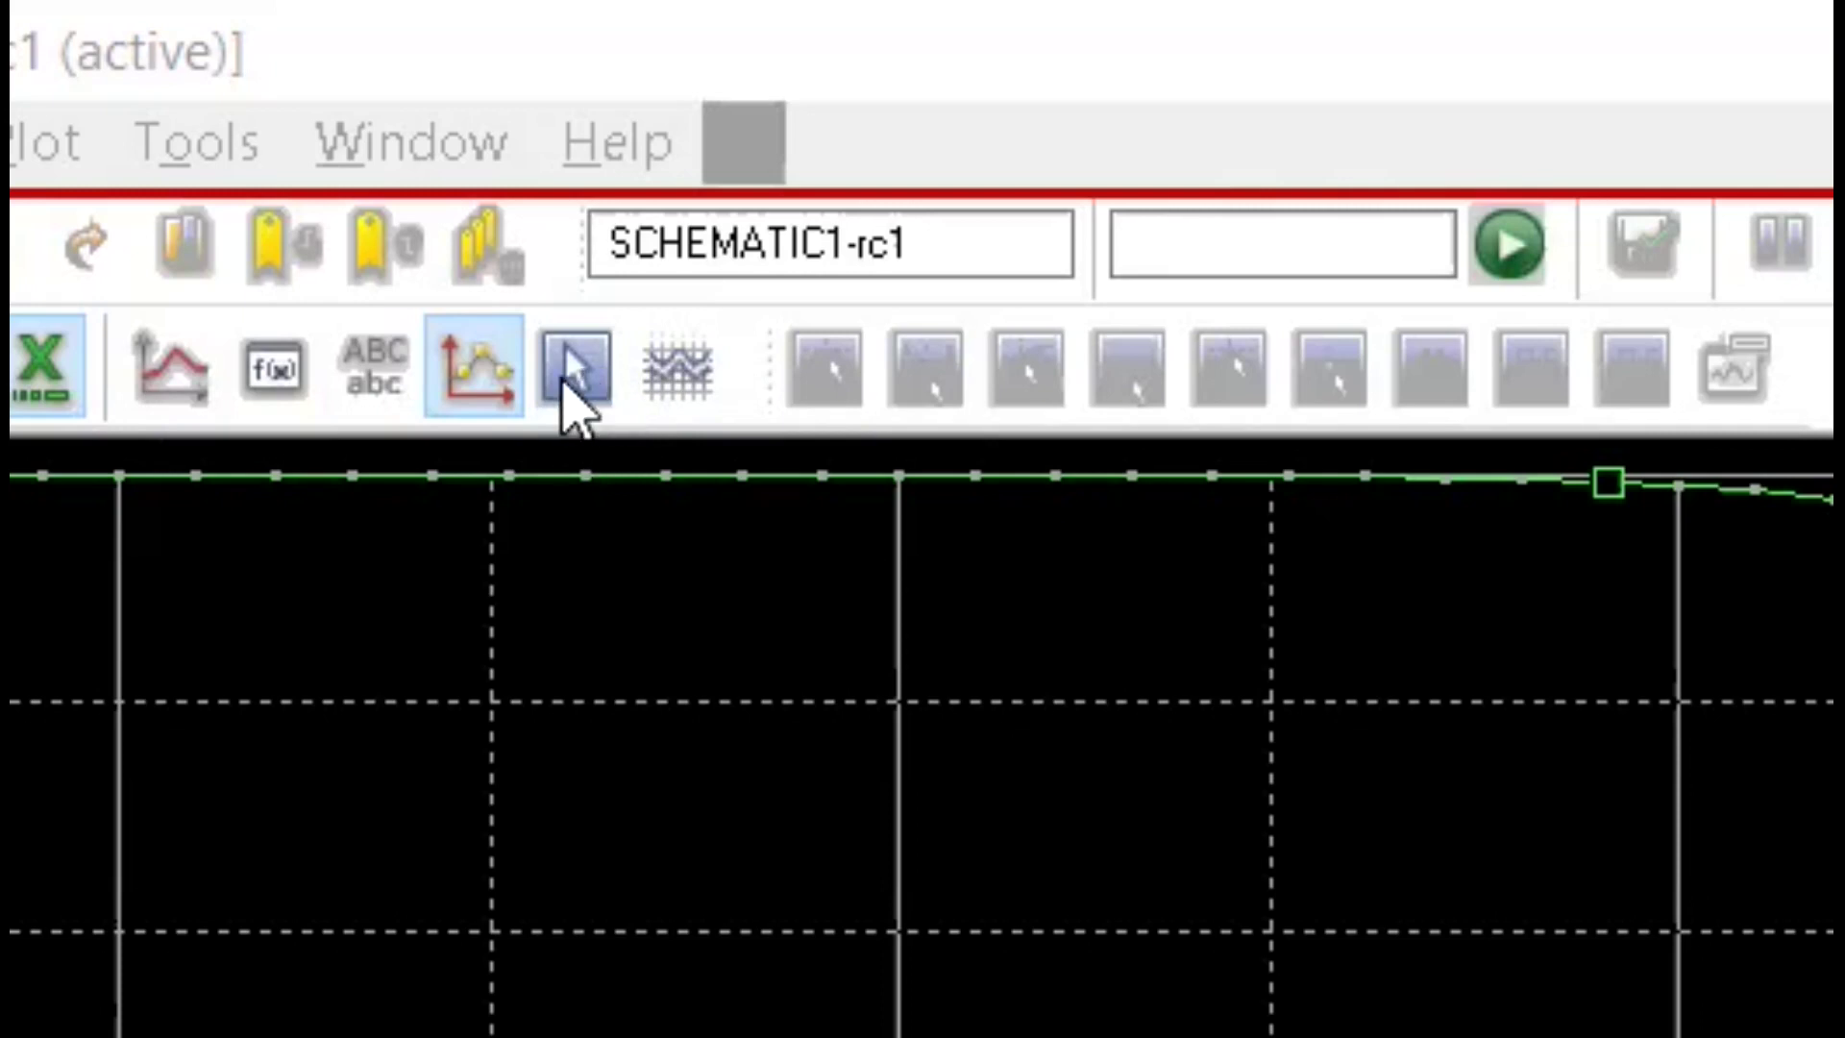
Turn on the cursors and drag cursor 1 along the dB trace to about 1.7 Hz.
left_click(569, 372)
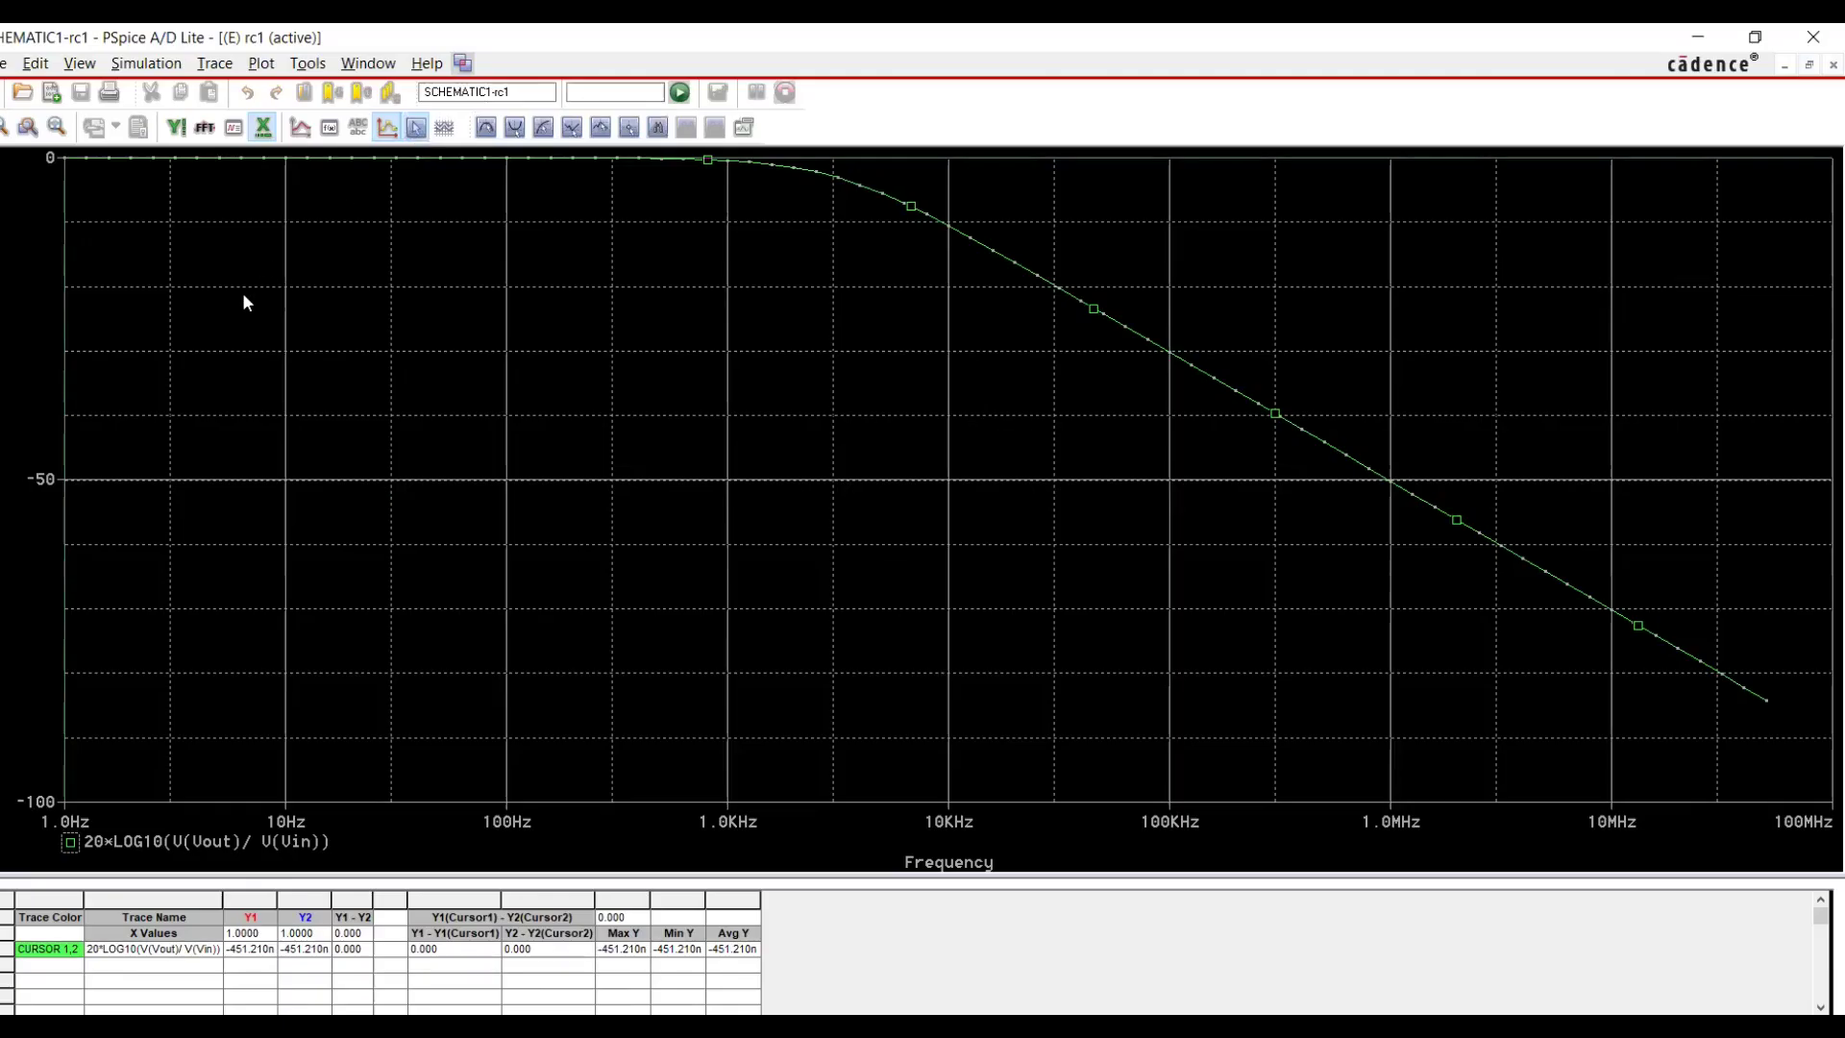
left_click_drag(221, 315, 375, 397)
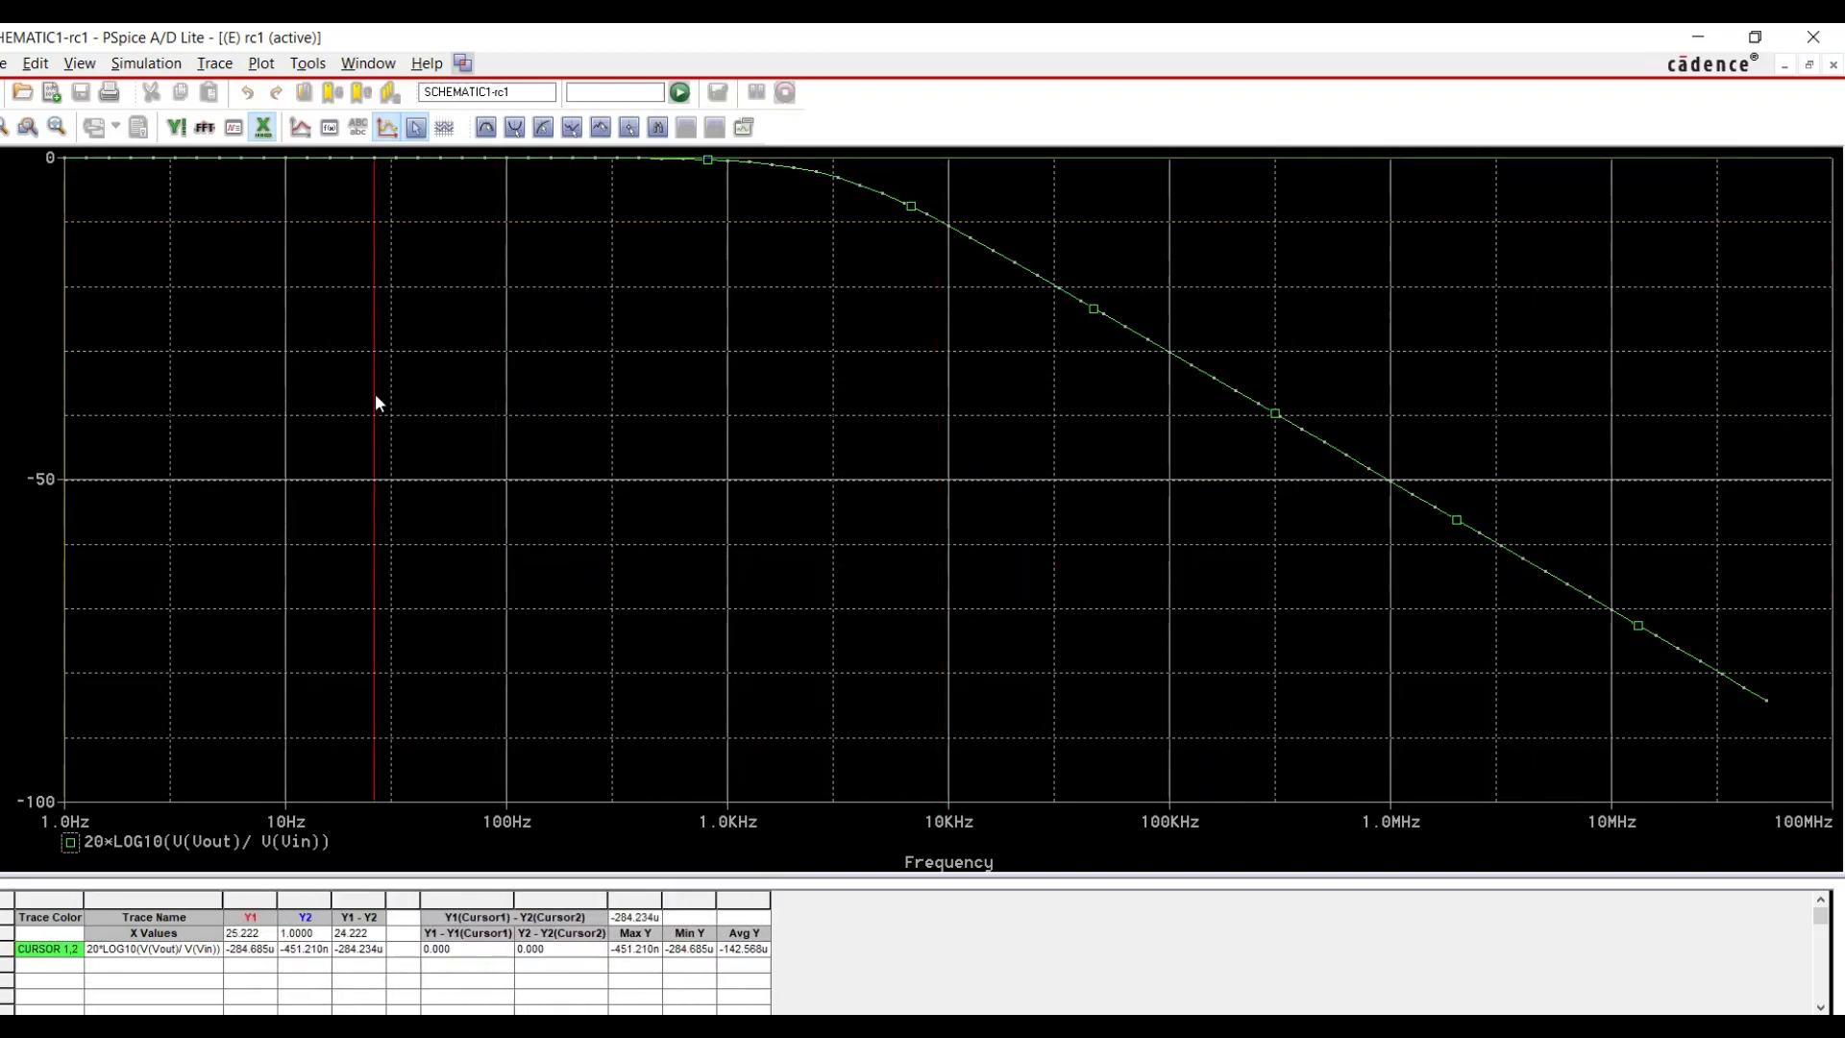
left_click_drag(234, 345, 117, 346)
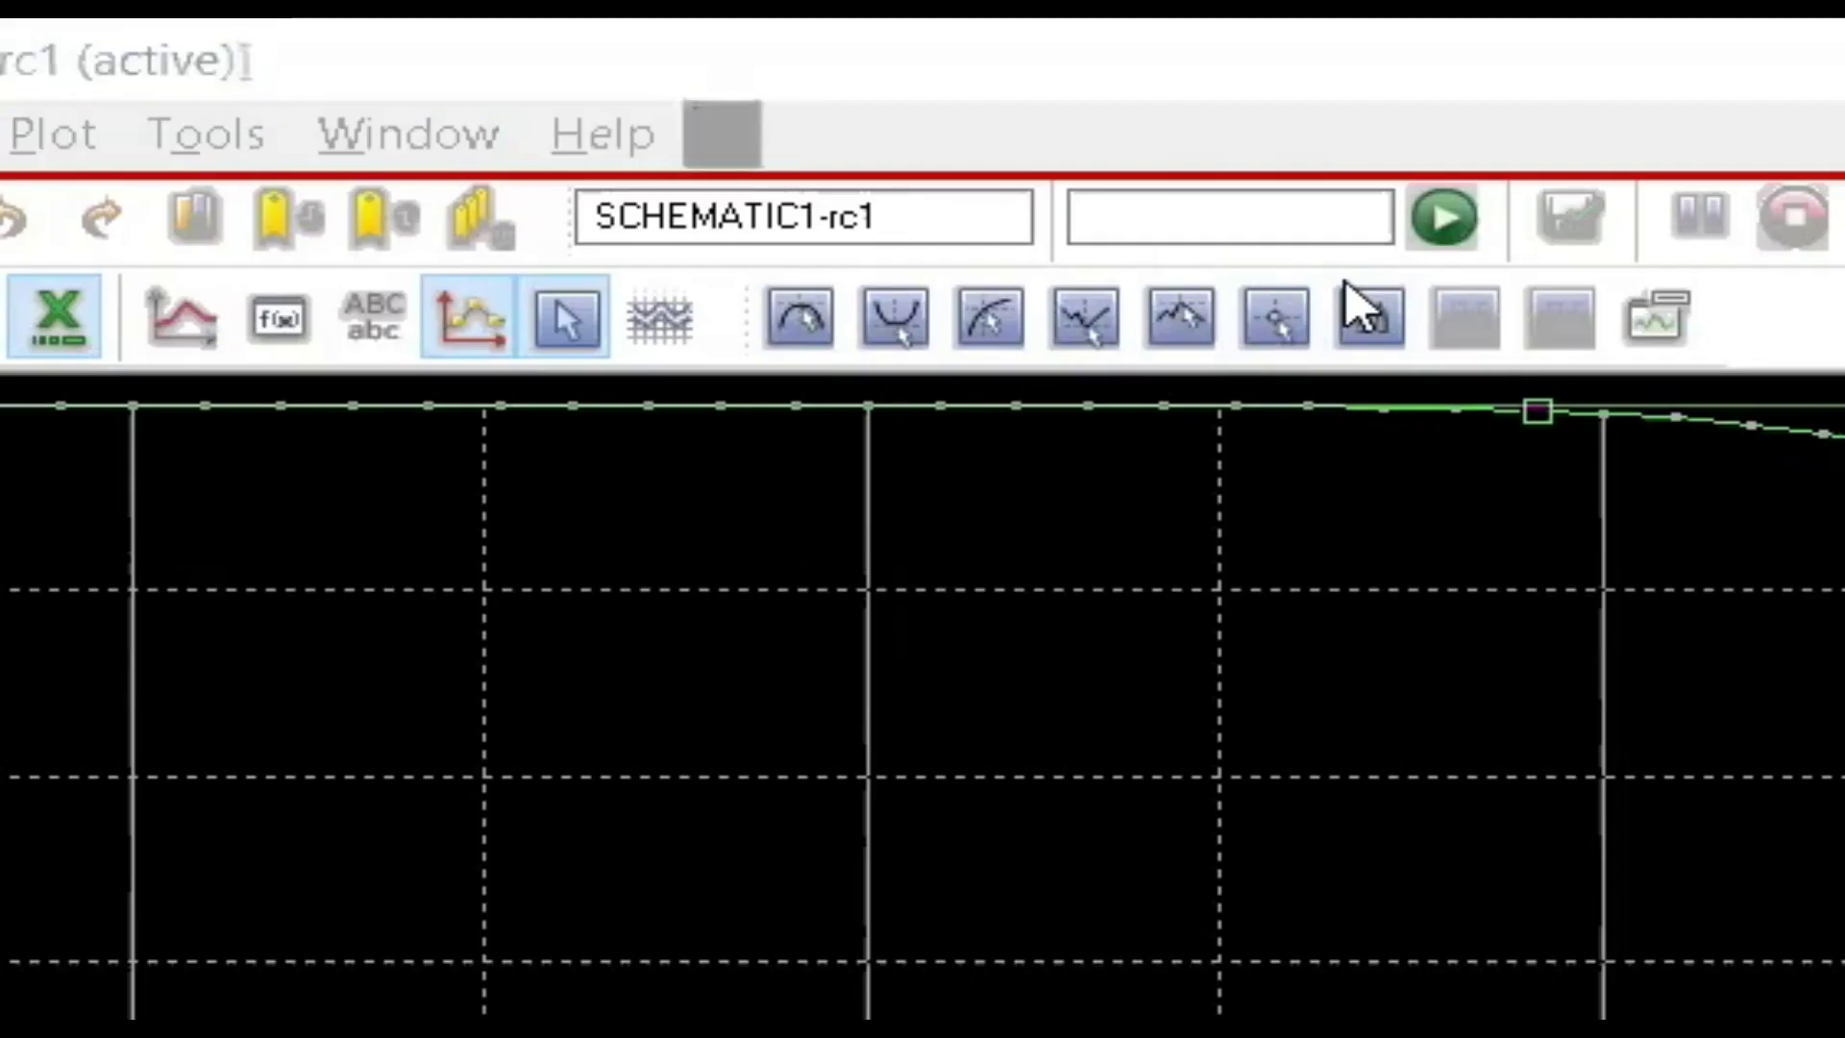
Run cursor search 'search forward level(max-3.1)' to put cursor 1 near 3.17 kHz.
left_click(1359, 326)
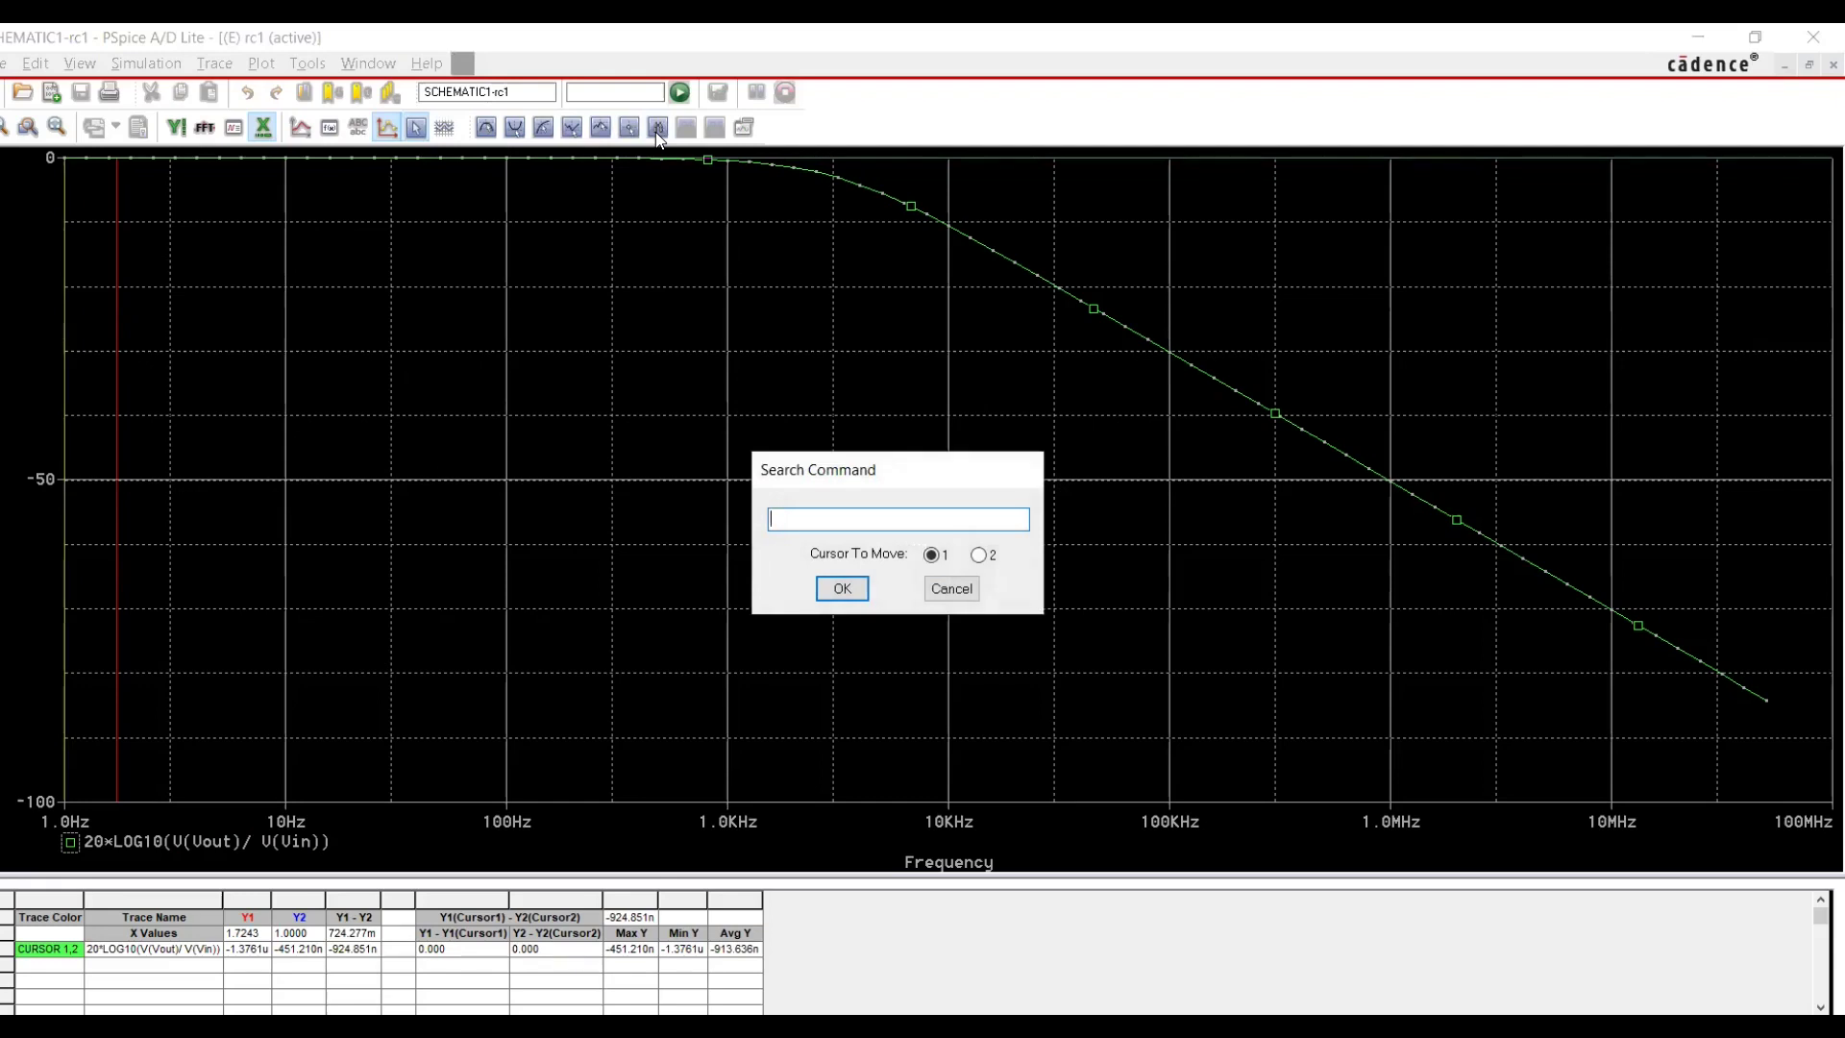
type("se")
type("arch")
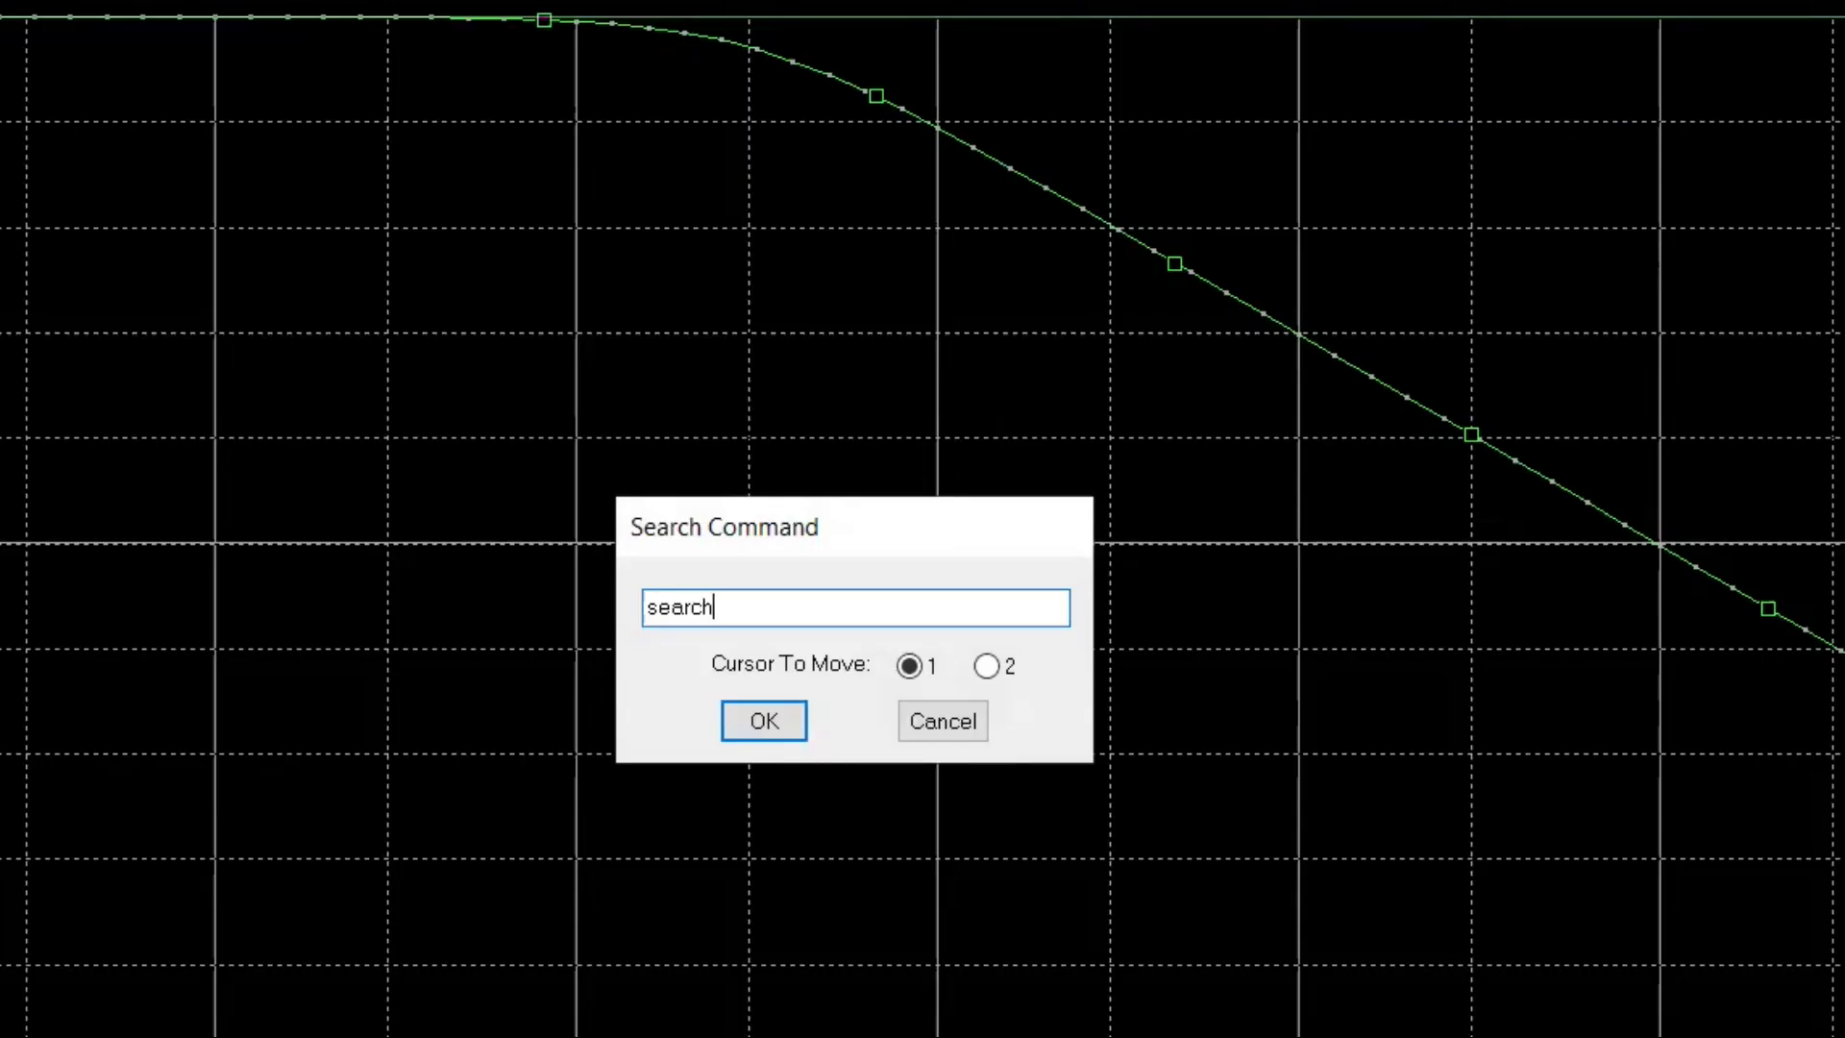
type(" forward level(")
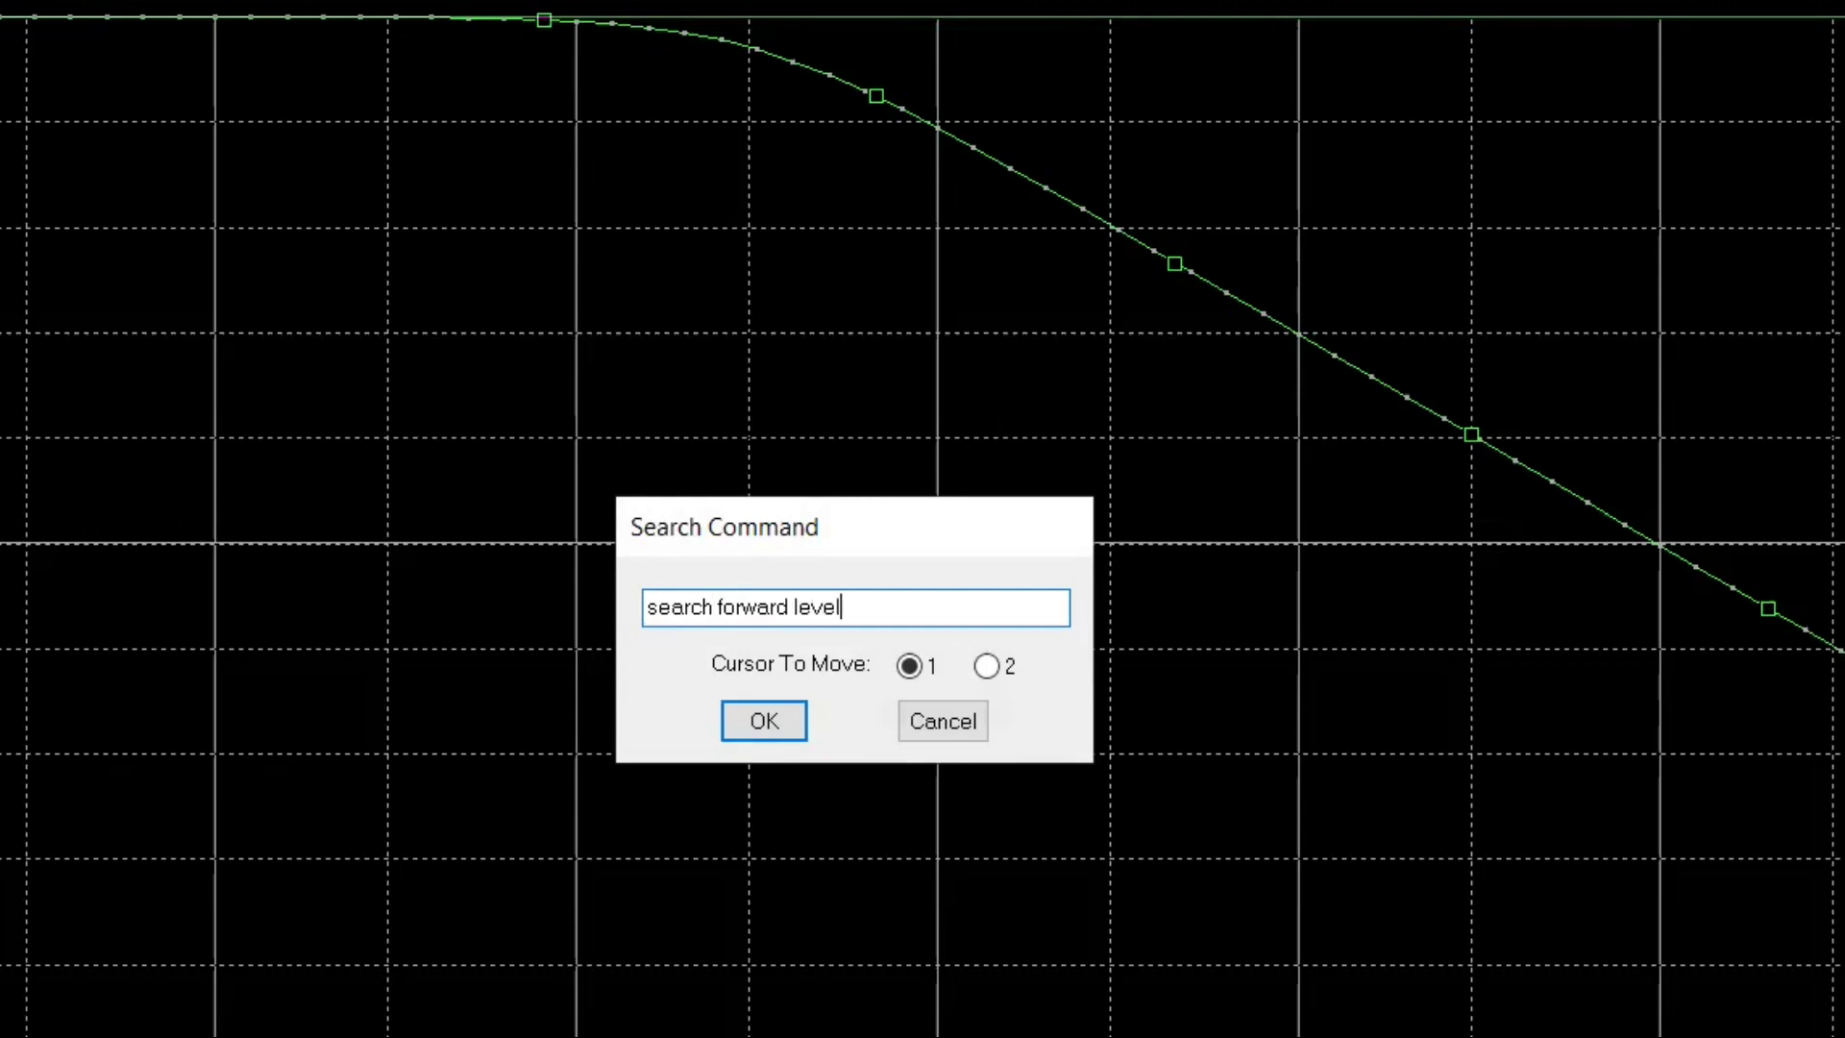
type("max")
type("-3.1")
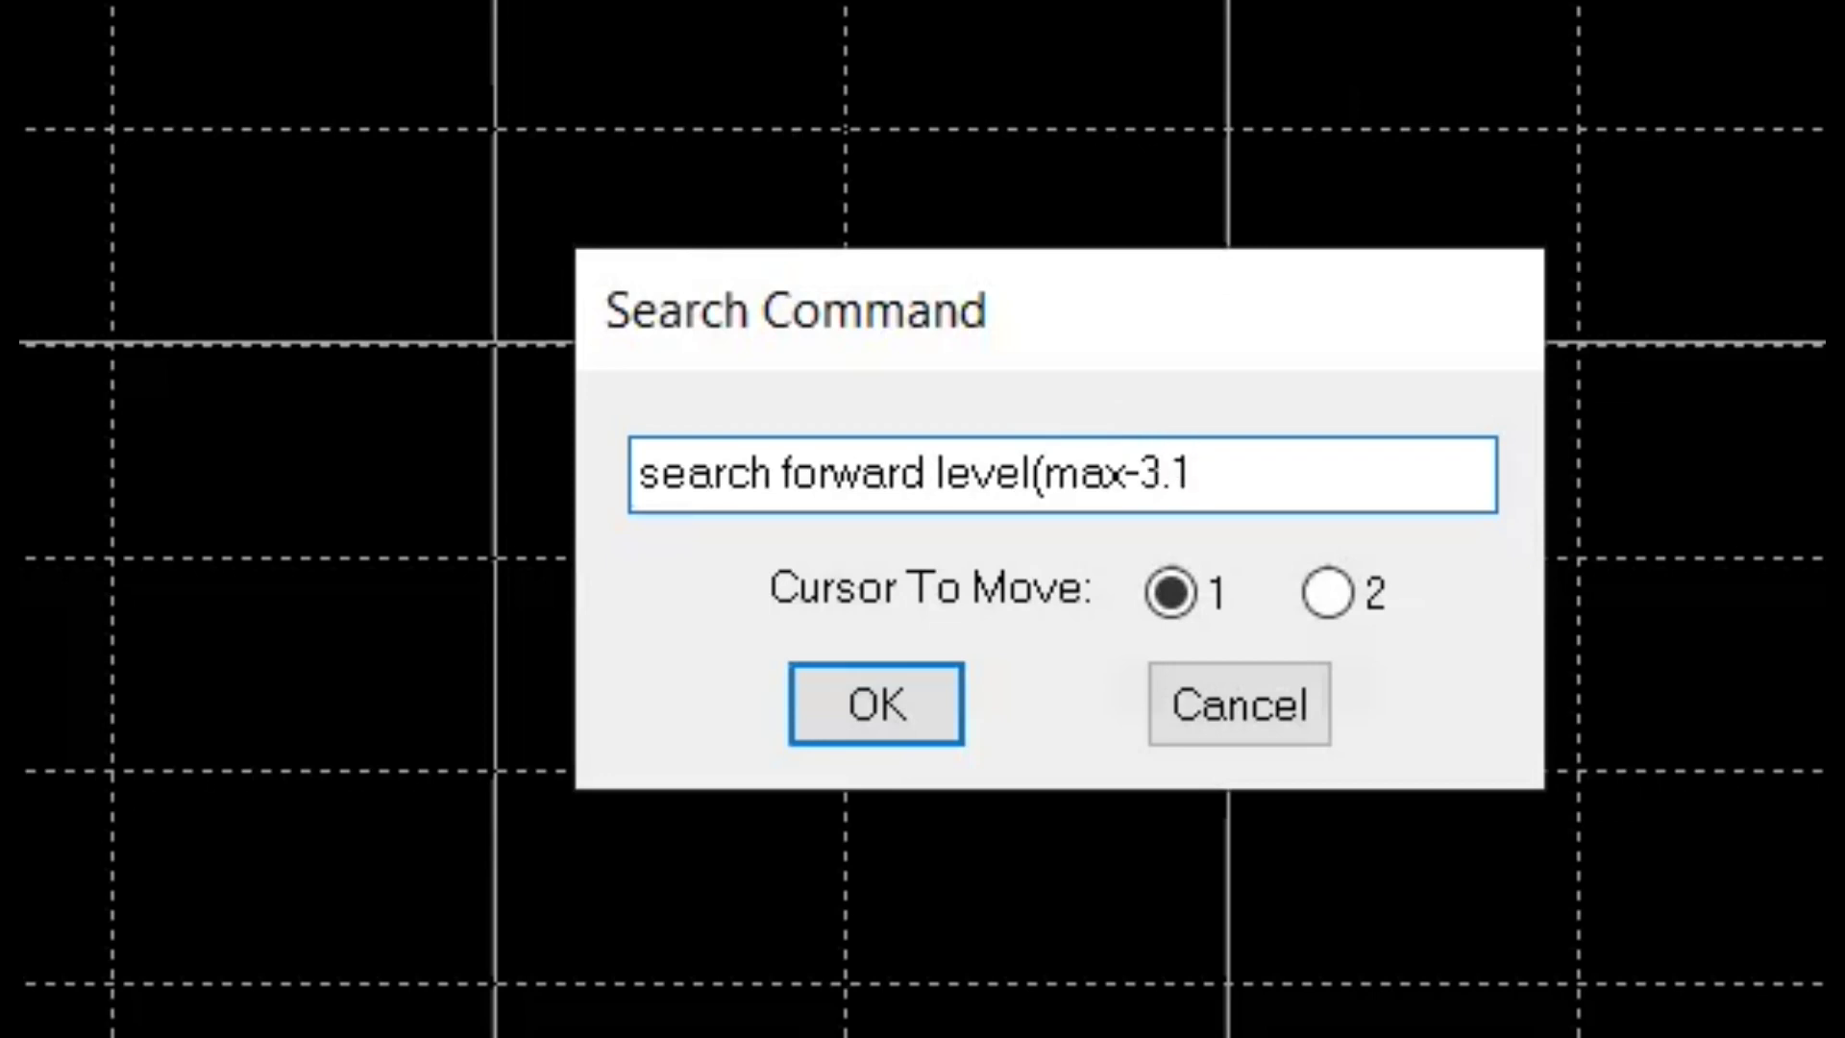
type(")")
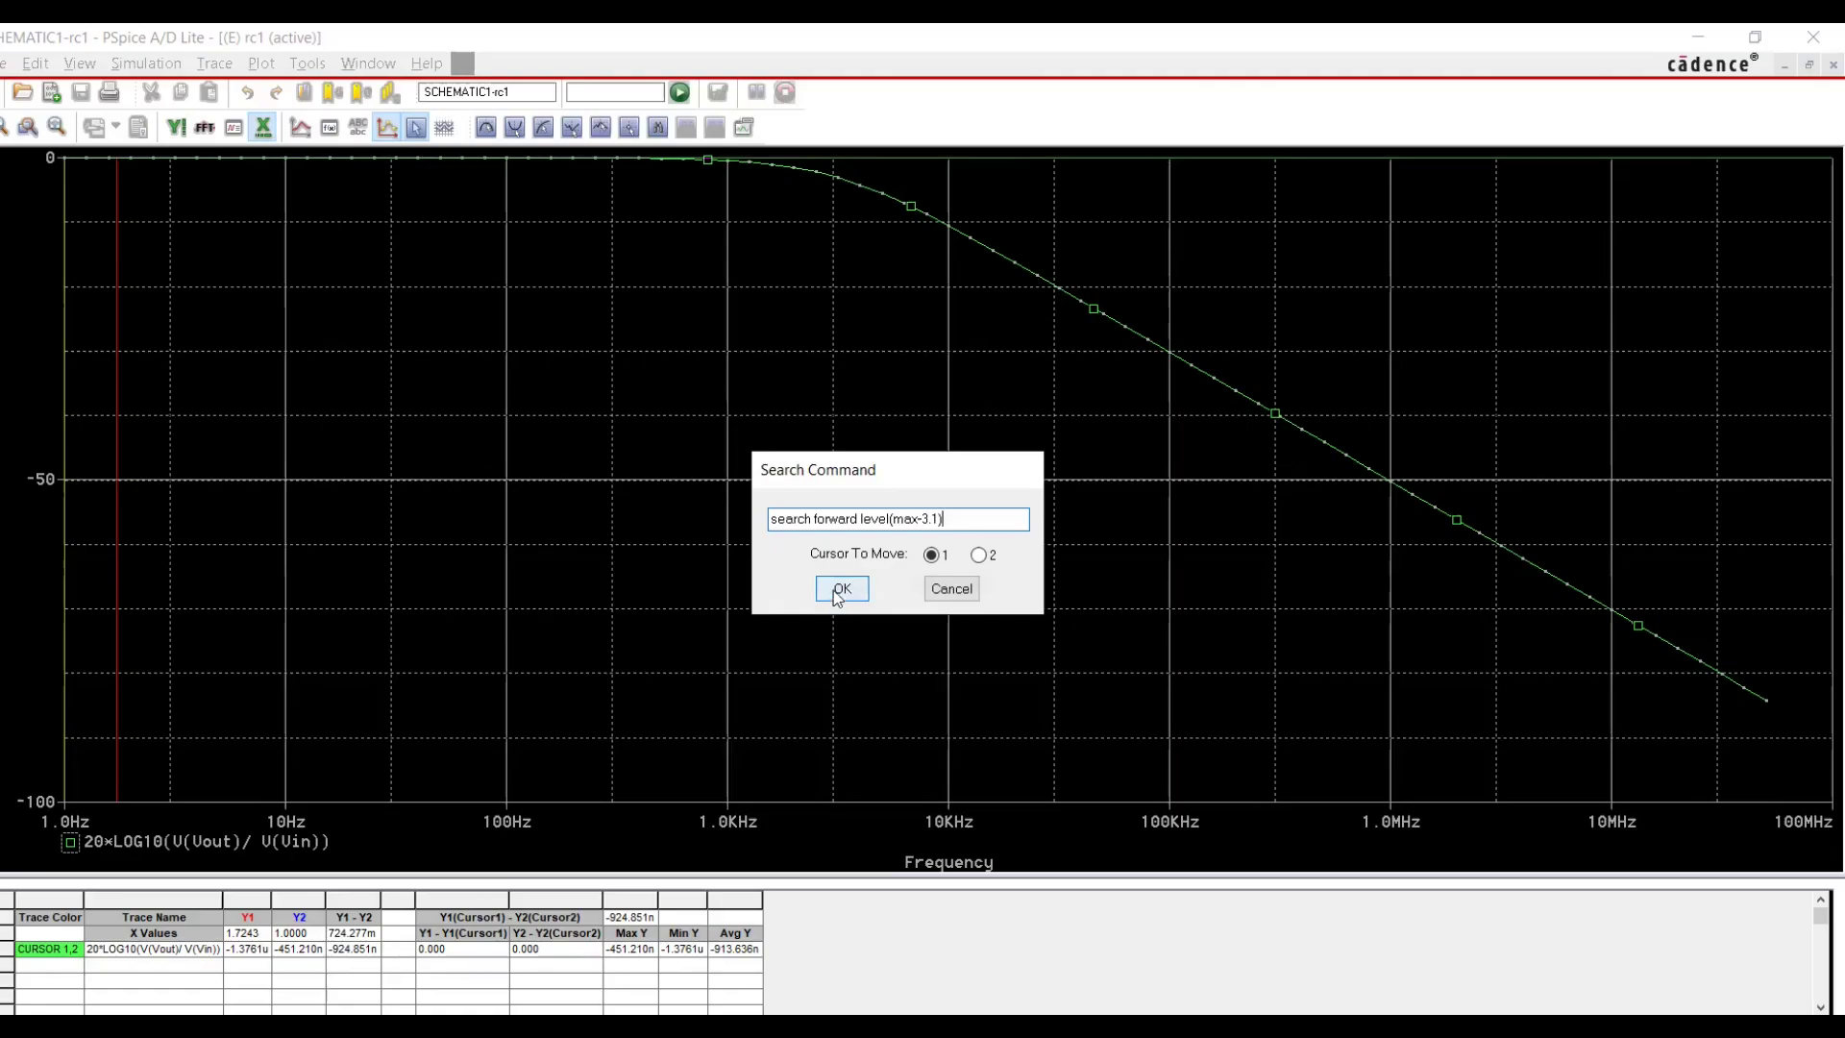
left_click(836, 590)
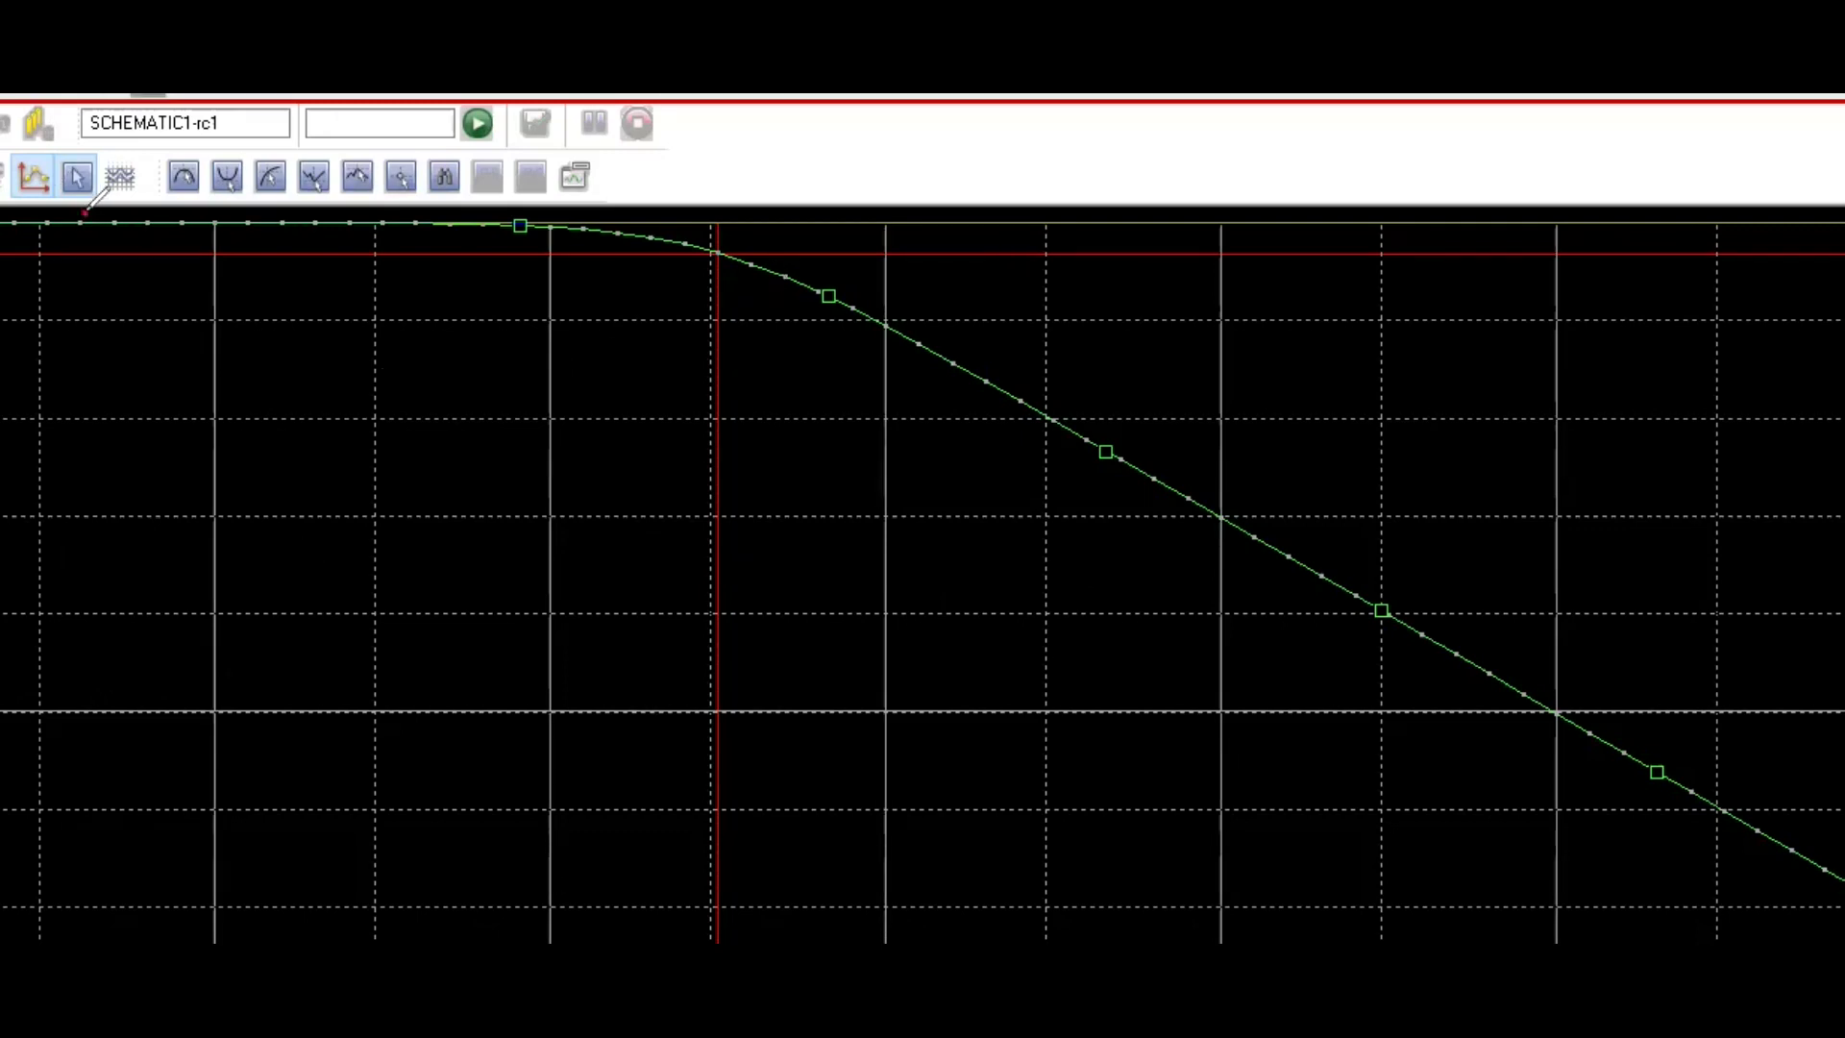
mouse_move(77, 341)
left_mouse_down()
mouse_move(83, 217)
mouse_move(100, 225)
left_mouse_up()
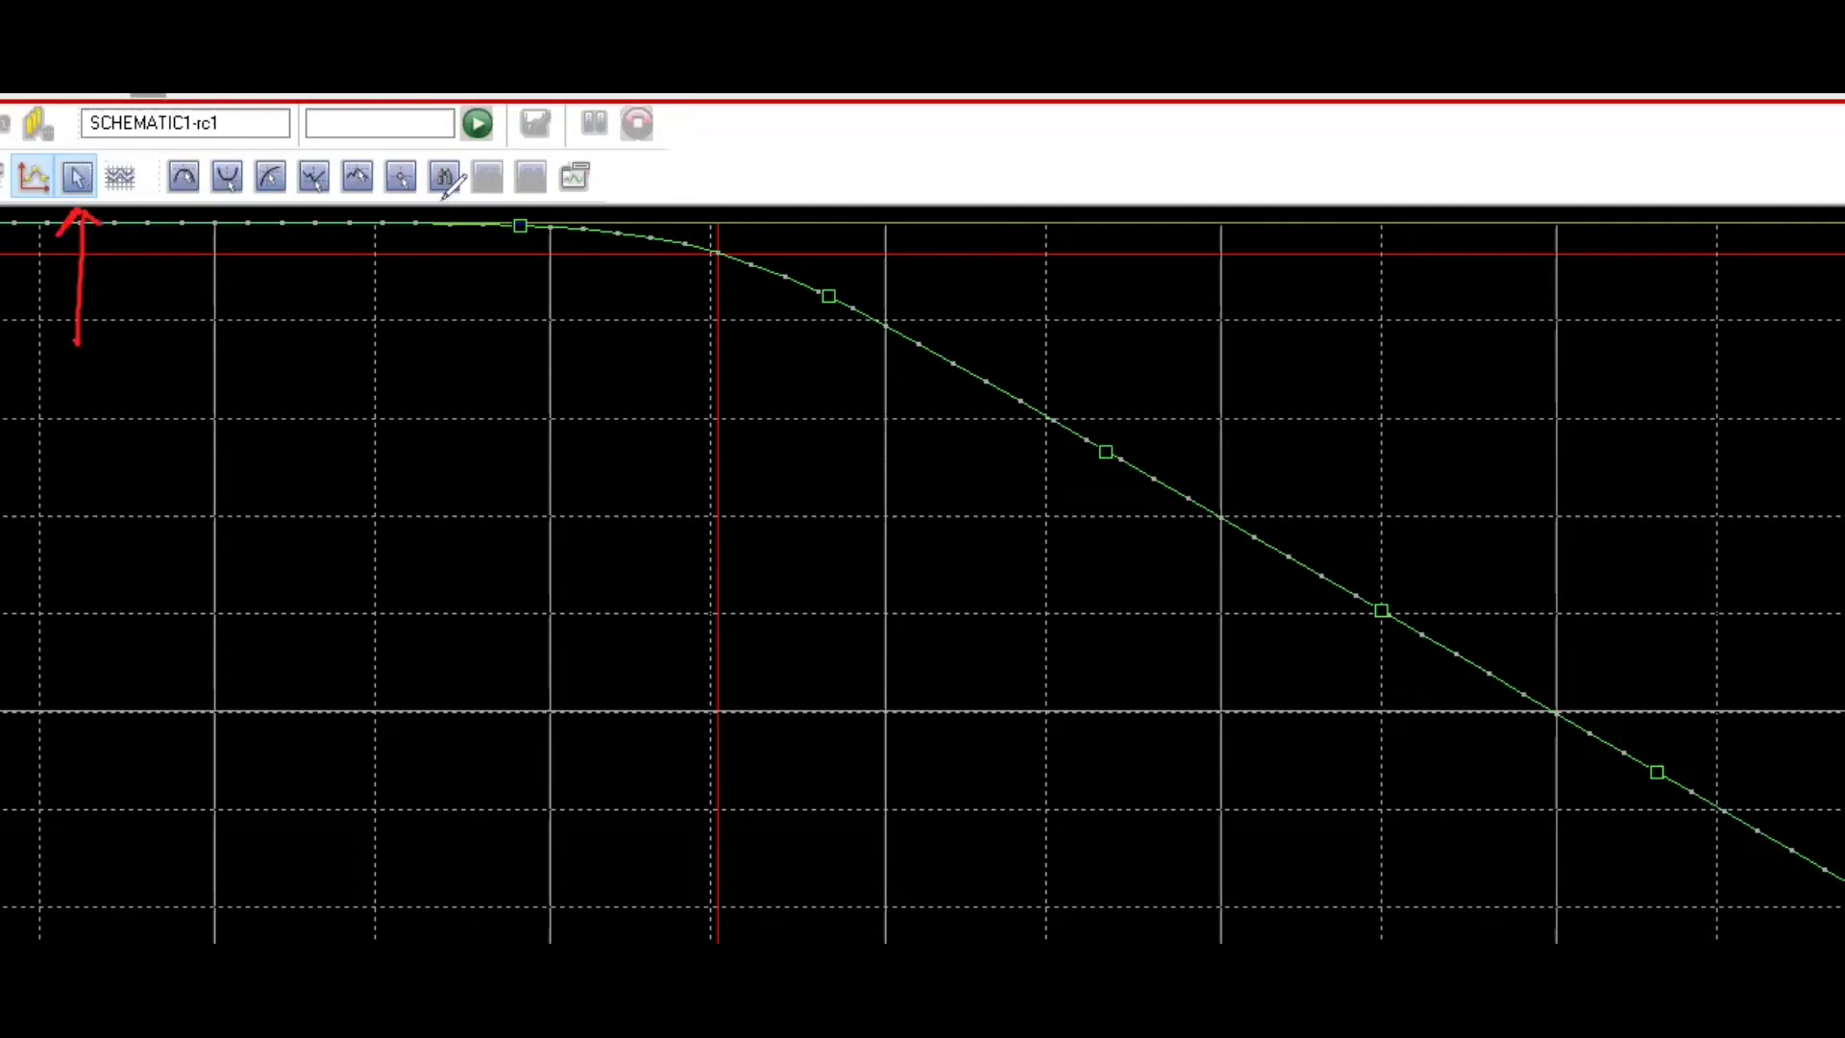
mouse_move(435, 273)
left_mouse_down()
mouse_move(441, 197)
mouse_move(460, 204)
left_mouse_up()
mouse_move(299, 446)
left_mouse_down()
mouse_move(251, 494)
mouse_move(376, 501)
mouse_move(404, 476)
mouse_move(452, 503)
left_mouse_up()
mouse_move(467, 438)
left_mouse_down()
mouse_move(467, 504)
mouse_move(505, 503)
left_mouse_up()
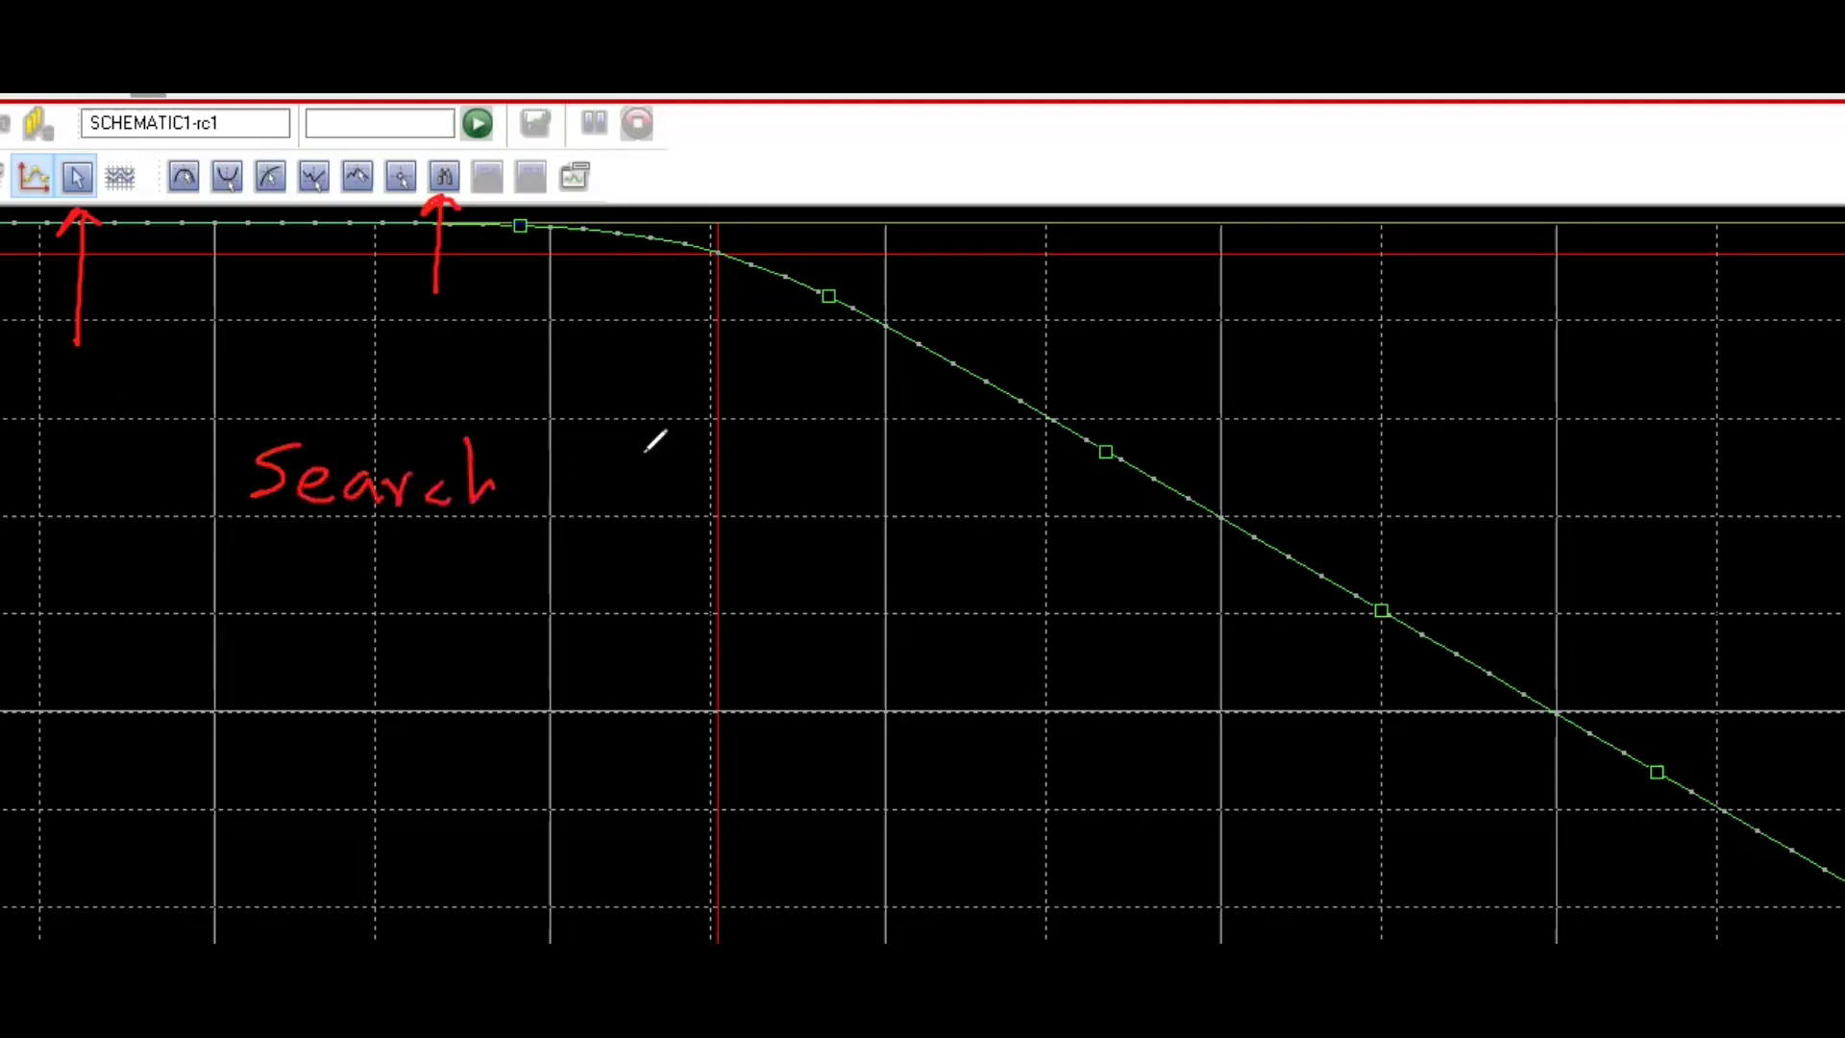
mouse_move(630, 502)
left_mouse_down()
mouse_move(666, 429)
mouse_move(654, 474)
mouse_move(707, 475)
mouse_move(732, 511)
mouse_move(807, 467)
mouse_move(846, 485)
left_mouse_up()
mouse_move(851, 507)
left_mouse_down()
mouse_move(876, 475)
mouse_move(876, 514)
left_mouse_up()
mouse_move(1057, 461)
left_mouse_down()
mouse_move(1073, 495)
mouse_move(1122, 502)
mouse_move(1159, 470)
mouse_move(1222, 514)
left_mouse_up()
left_click(1094, 485)
mouse_move(1299, 447)
left_mouse_down()
mouse_move(1286, 510)
mouse_move(1470, 507)
mouse_move(1446, 510)
left_mouse_up()
mouse_move(1497, 487)
left_mouse_down()
mouse_move(1559, 502)
mouse_move(1606, 477)
mouse_move(1647, 503)
left_mouse_up()
left_click_drag(1699, 440, 1708, 521)
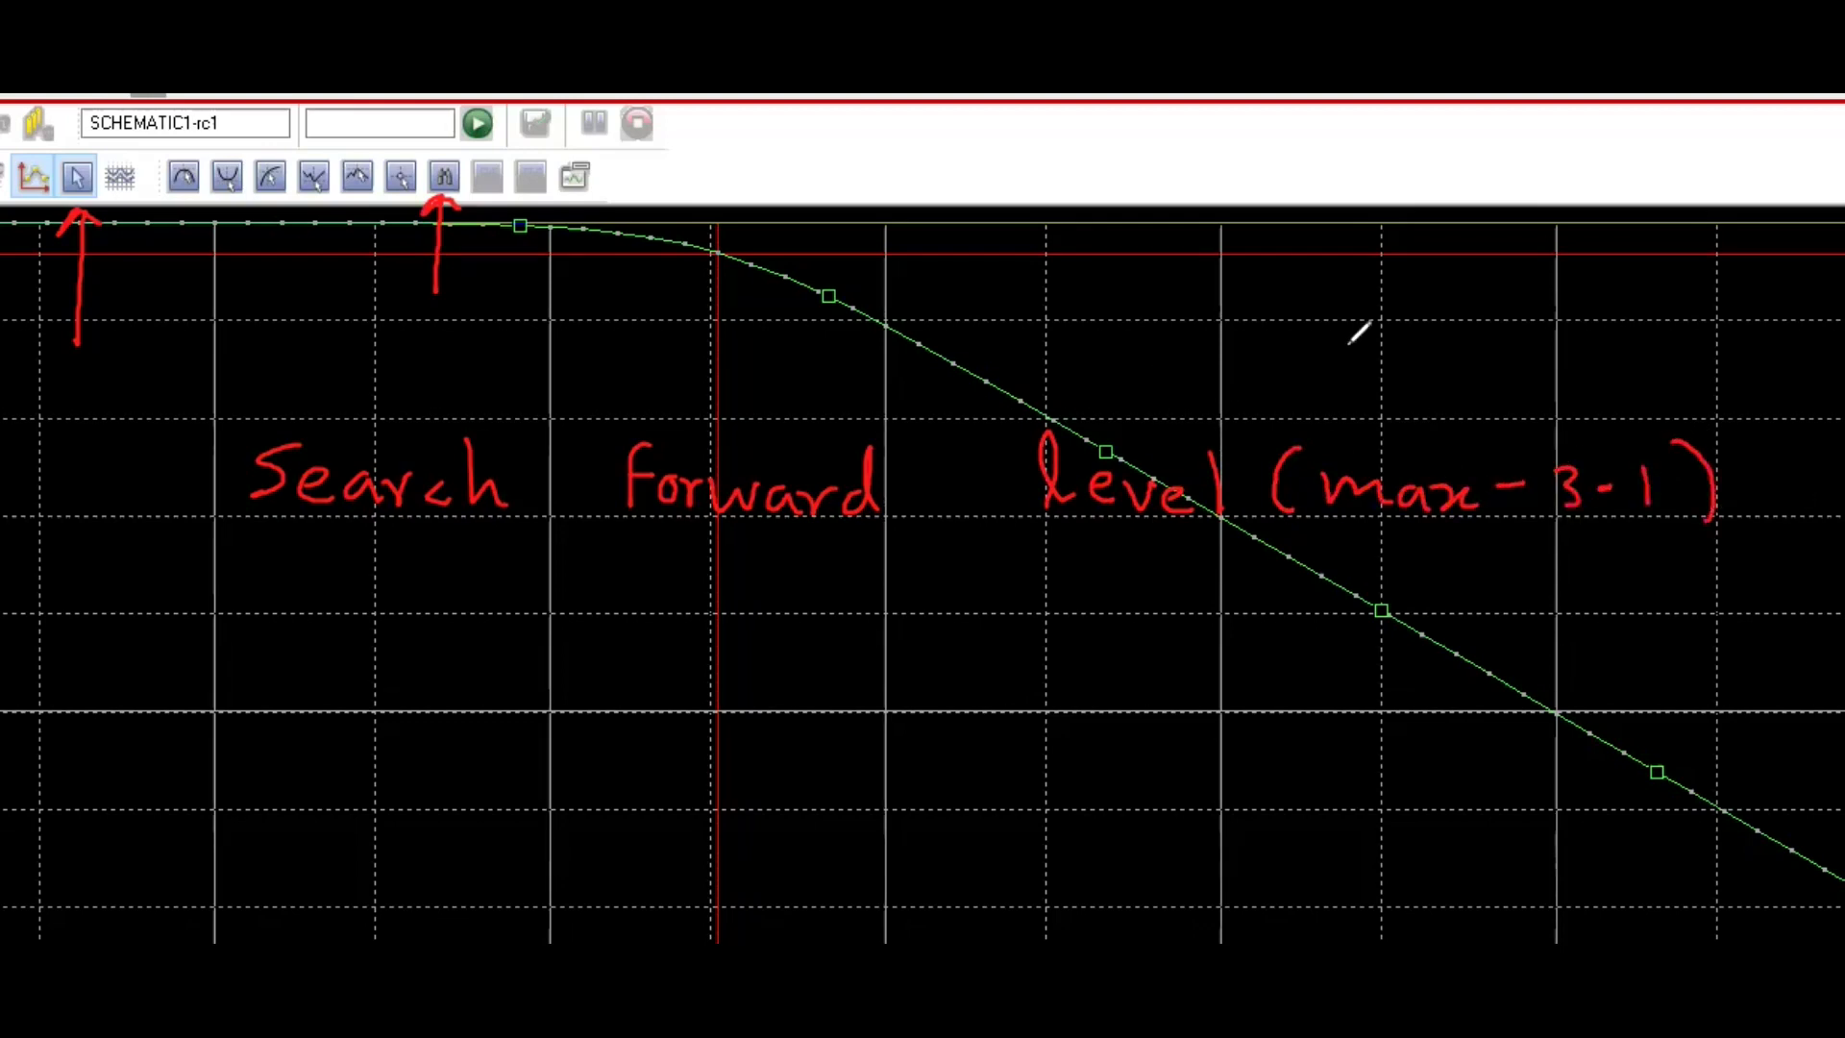